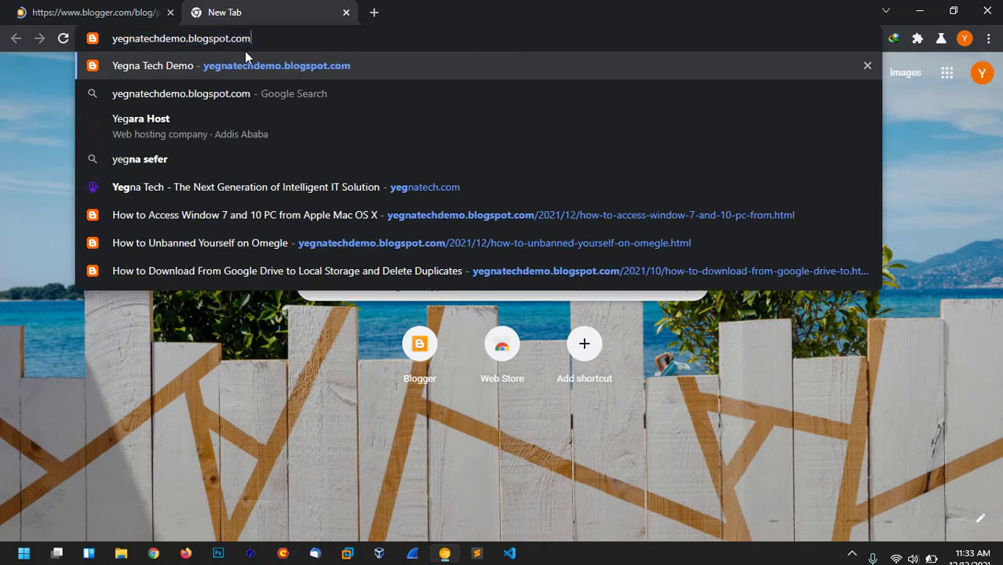
# - Open yegnatechdemo.blogspot.com and look through the blog's homepage from the header menus down to the footer
pyautogui.press('Return')
pyautogui.click(90, 6)
pyautogui.click(285, 6)
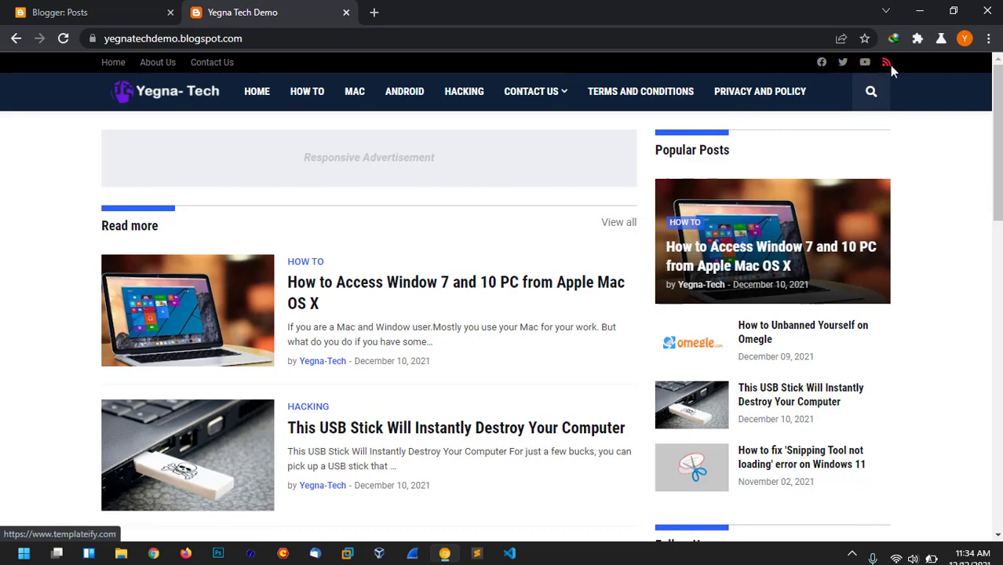
pyautogui.moveTo(994, 141)
pyautogui.mouseDown()
pyautogui.moveTo(995, 243)
pyautogui.moveTo(997, 122)
pyautogui.mouseUp()
pyautogui.moveTo(997, 176); pyautogui.dragTo(997, 522)
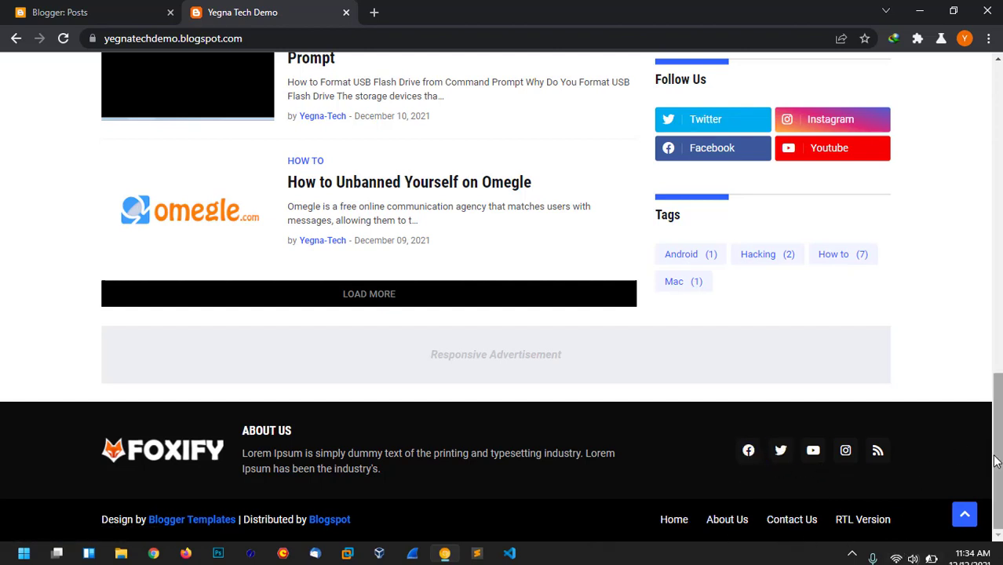
pyautogui.moveTo(997, 451); pyautogui.dragTo(997, 192)
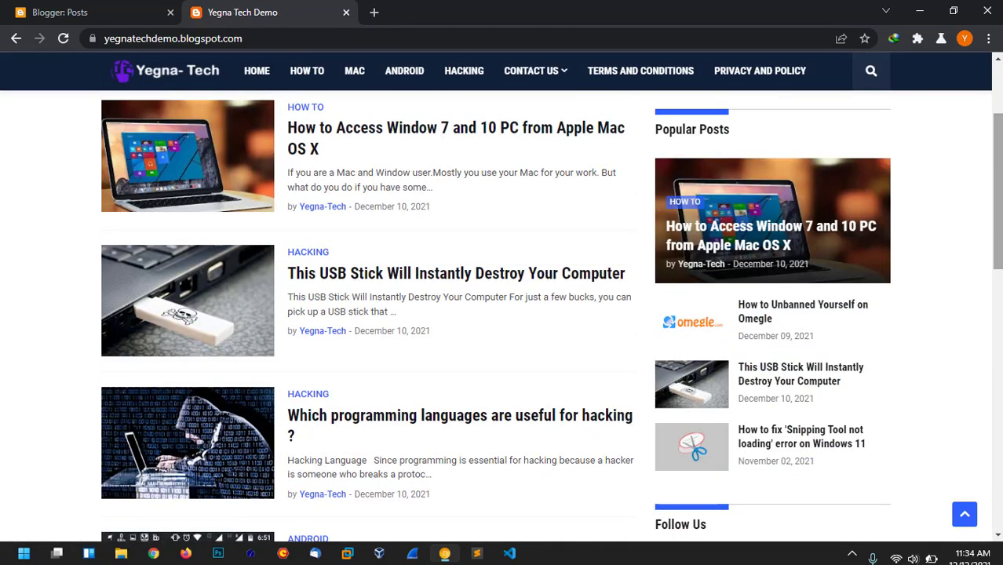
pyautogui.moveTo(997, 174); pyautogui.dragTo(997, 118)
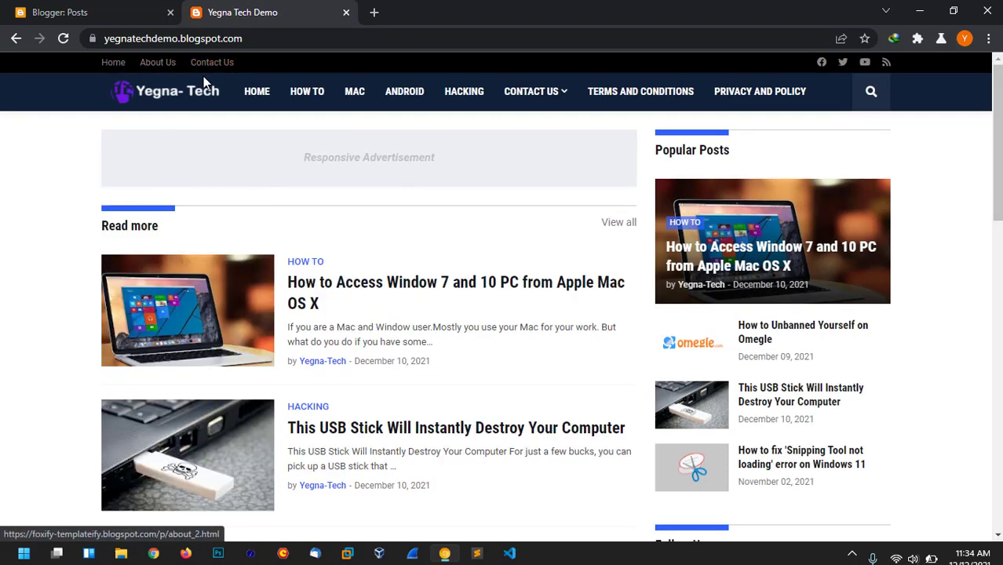
pyautogui.moveTo(508, 132)
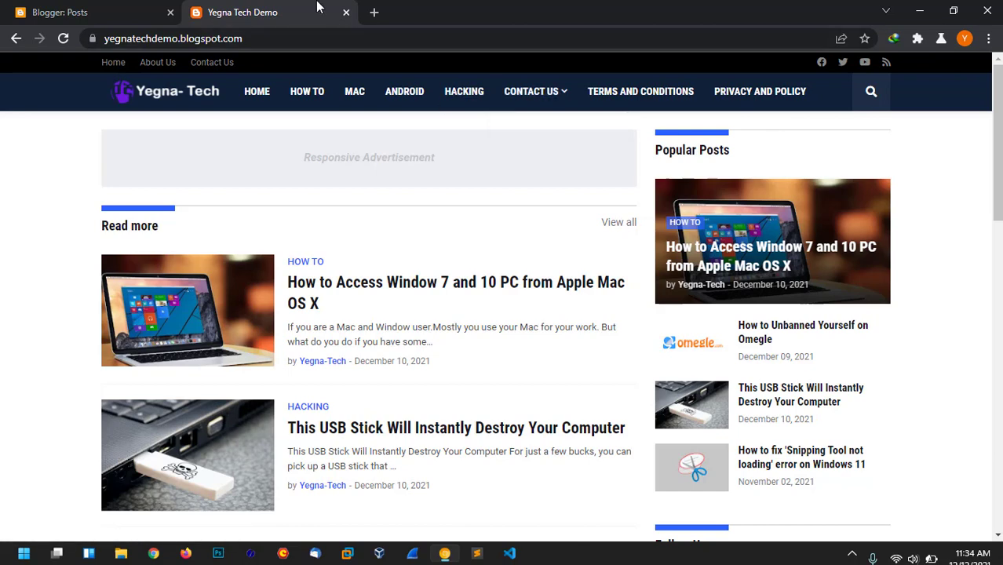
# - Open the blog's Layout page in Blogger and check the Contact Us submenu on the live blog
pyautogui.click(116, 9)
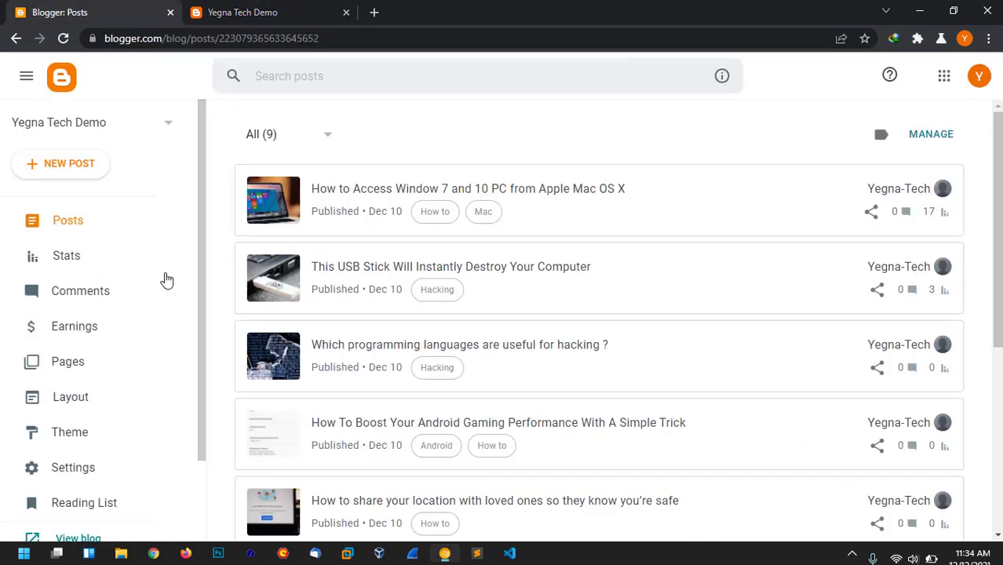
pyautogui.click(87, 406)
pyautogui.click(277, 10)
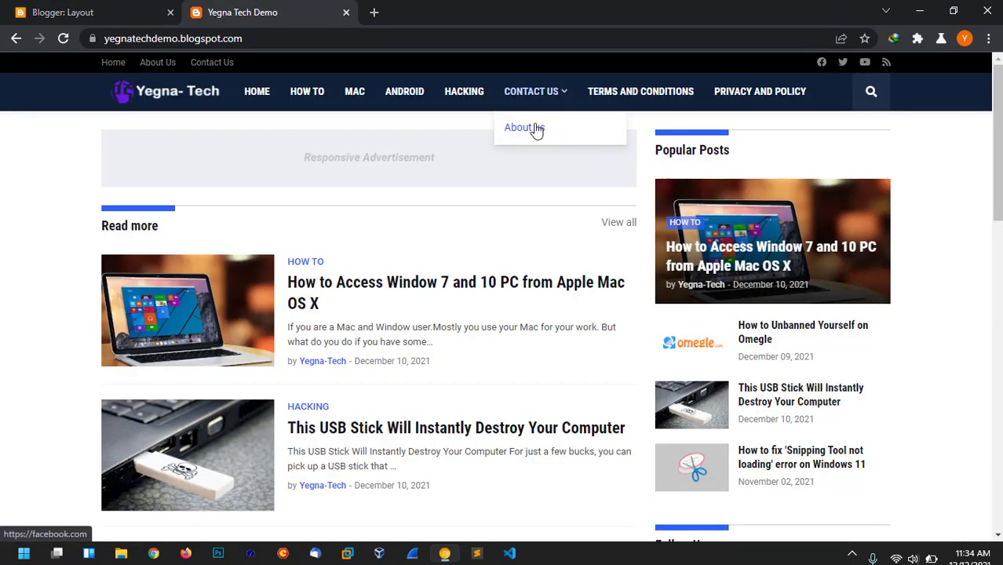
pyautogui.moveTo(551, 102)
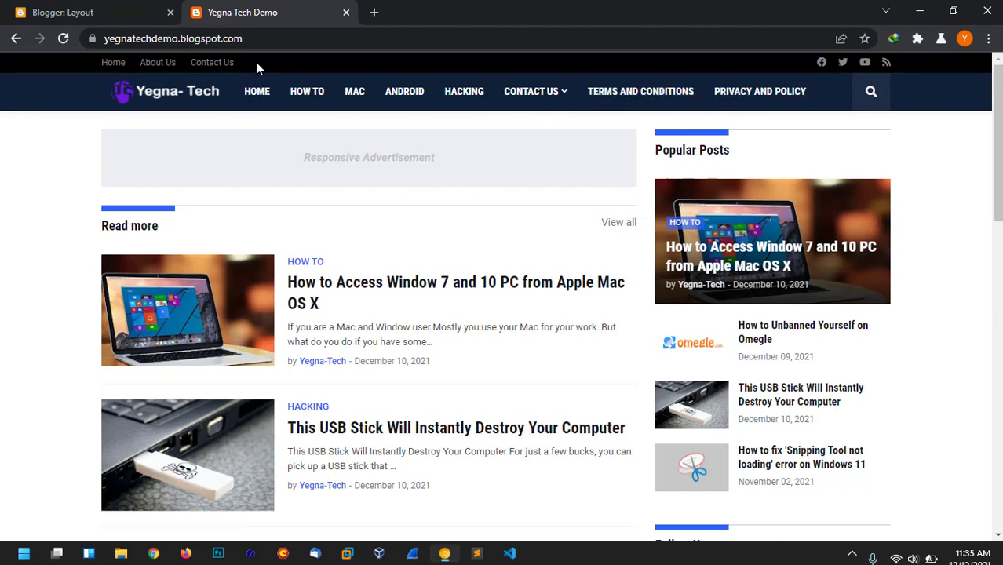
pyautogui.click(161, 10)
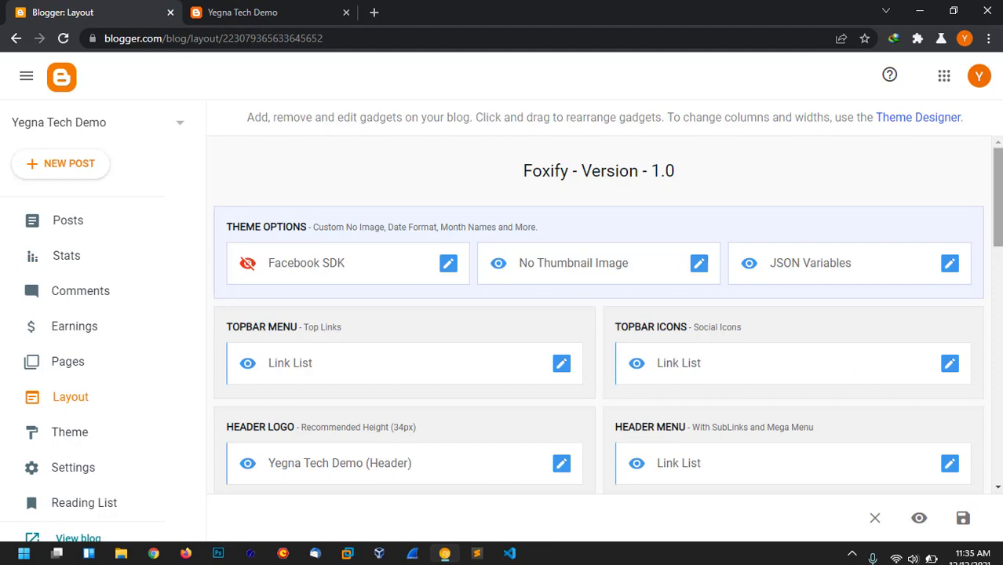
# - Open the Topbar Menu link list for editing and compare its entries with the top links on the live blog
pyautogui.moveTo(997, 197)
pyautogui.mouseDown()
pyautogui.moveTo(998, 240)
pyautogui.moveTo(997, 197)
pyautogui.mouseUp()
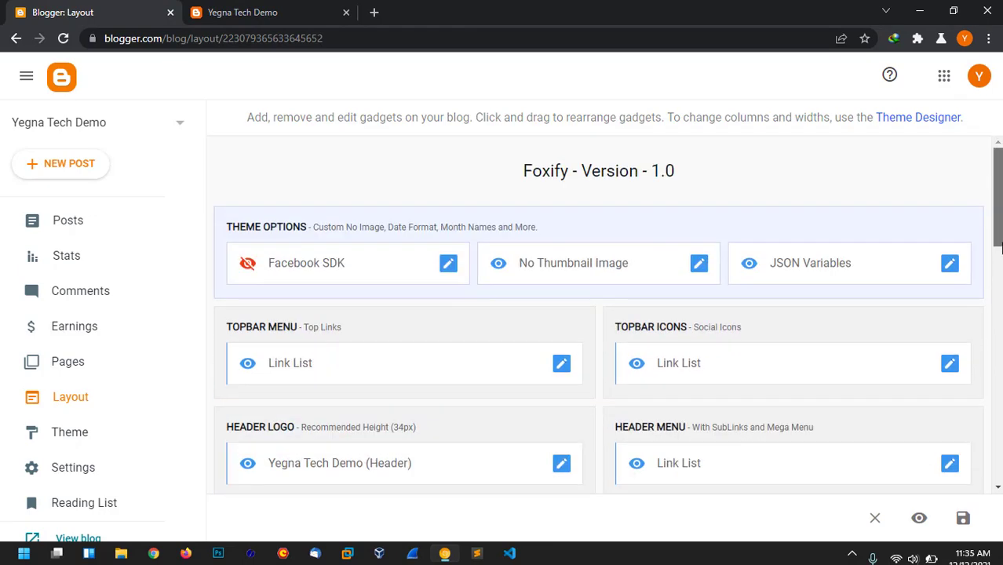
pyautogui.scroll(-1, 428, 306)
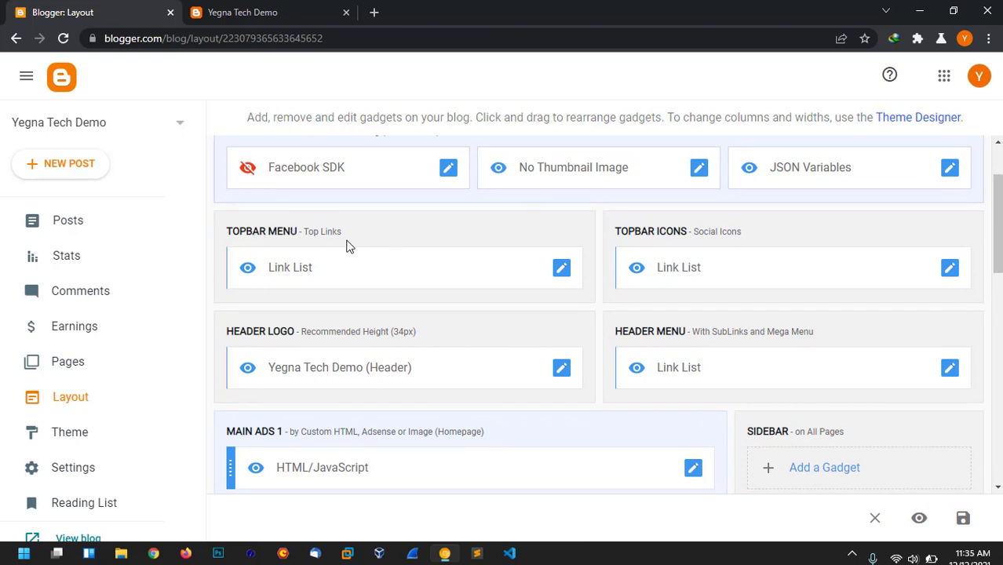
pyautogui.click(562, 270)
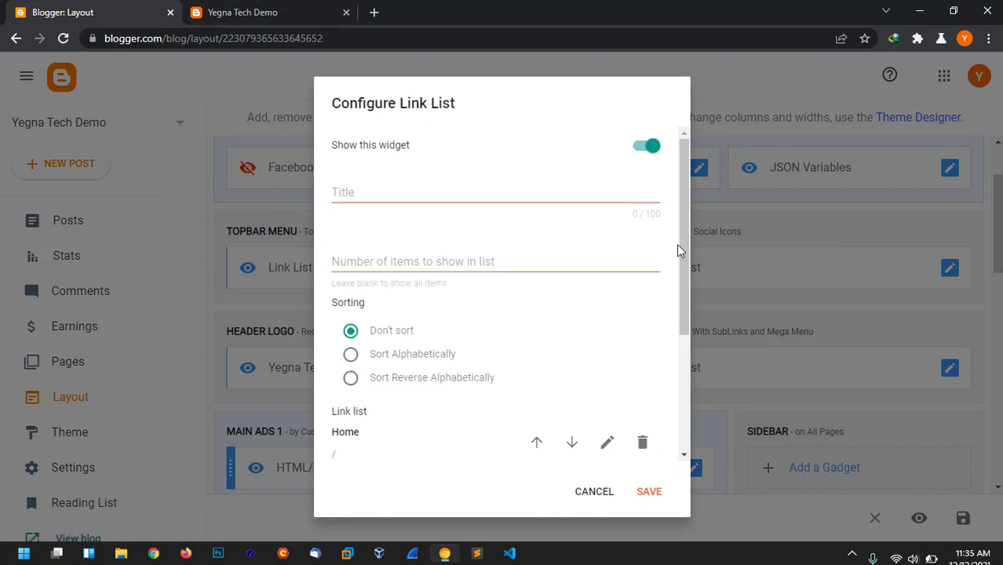
pyautogui.moveTo(683, 240); pyautogui.dragTo(673, 383)
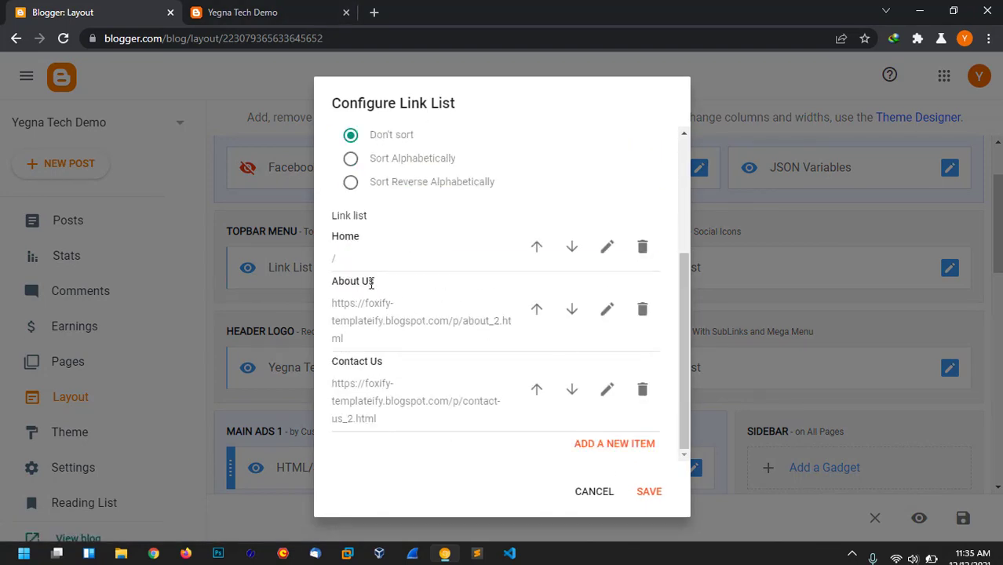
pyautogui.click(314, 7)
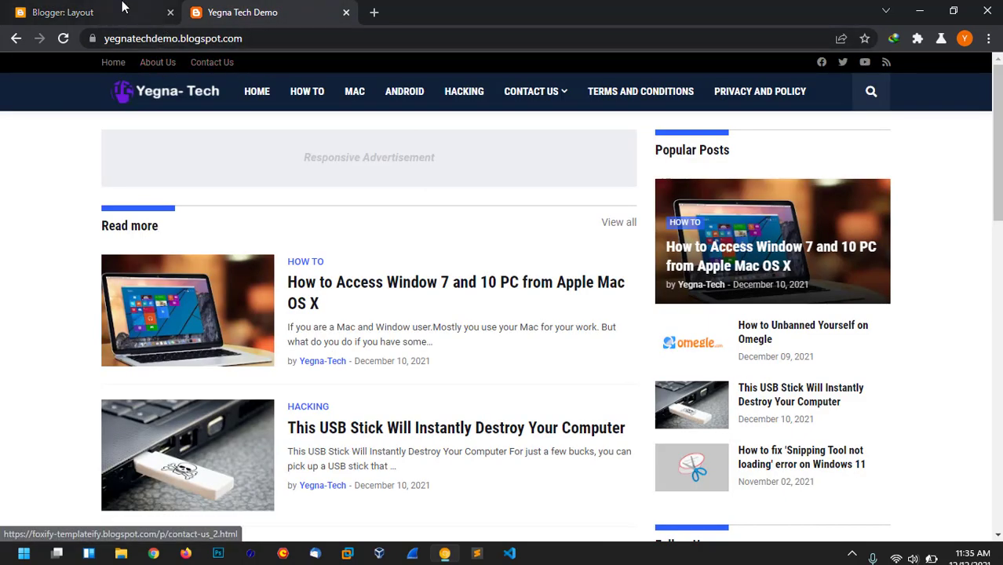
pyautogui.click(122, 7)
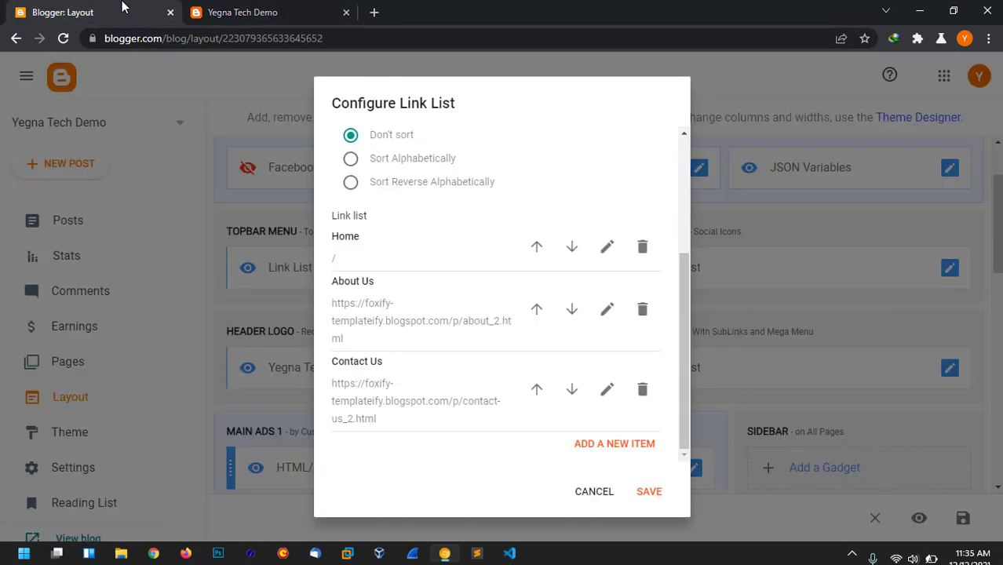
pyautogui.click(284, 7)
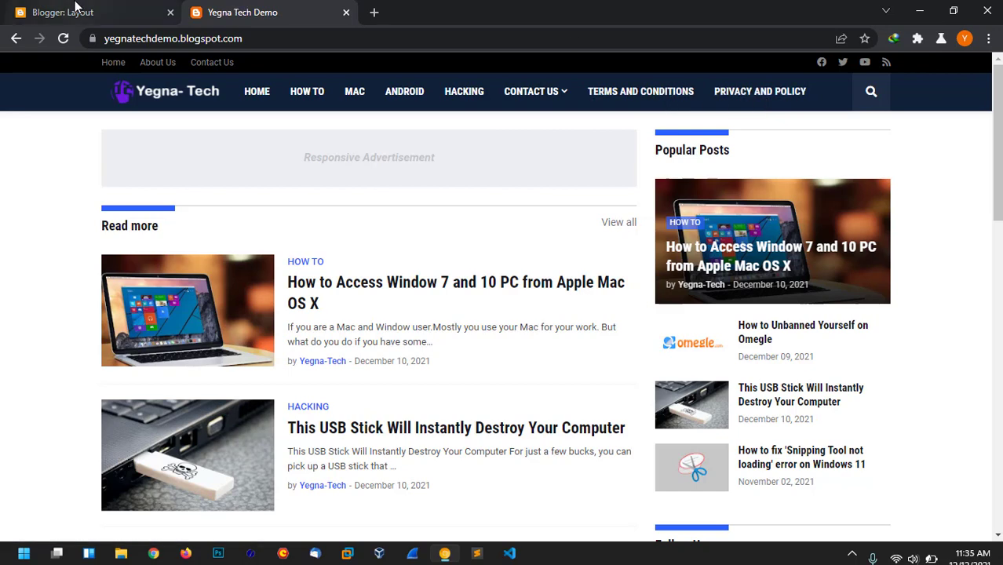
pyautogui.click(75, 8)
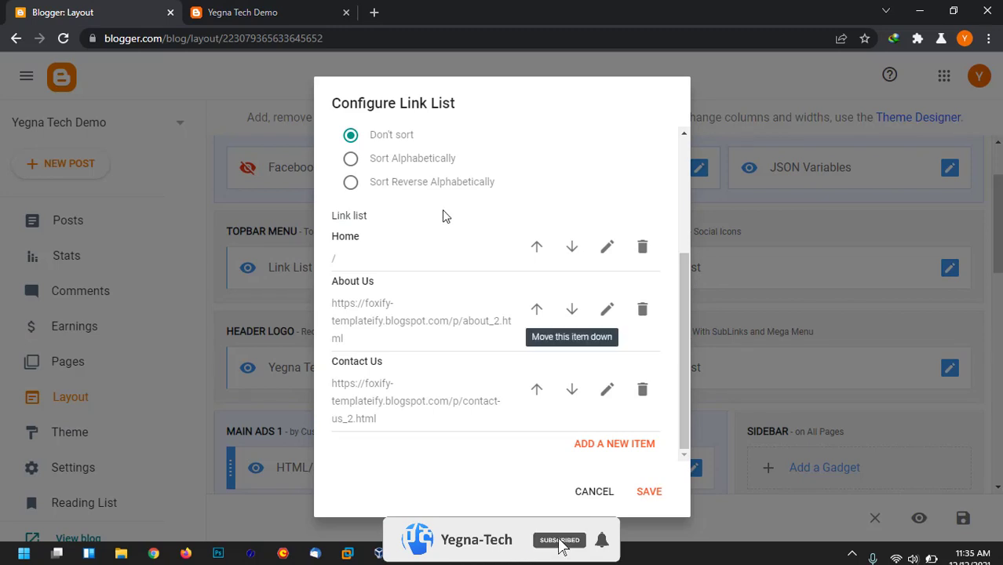
pyautogui.moveTo(678, 278)
pyautogui.mouseDown()
pyautogui.moveTo(681, 211)
pyautogui.moveTo(679, 285)
pyautogui.mouseUp()
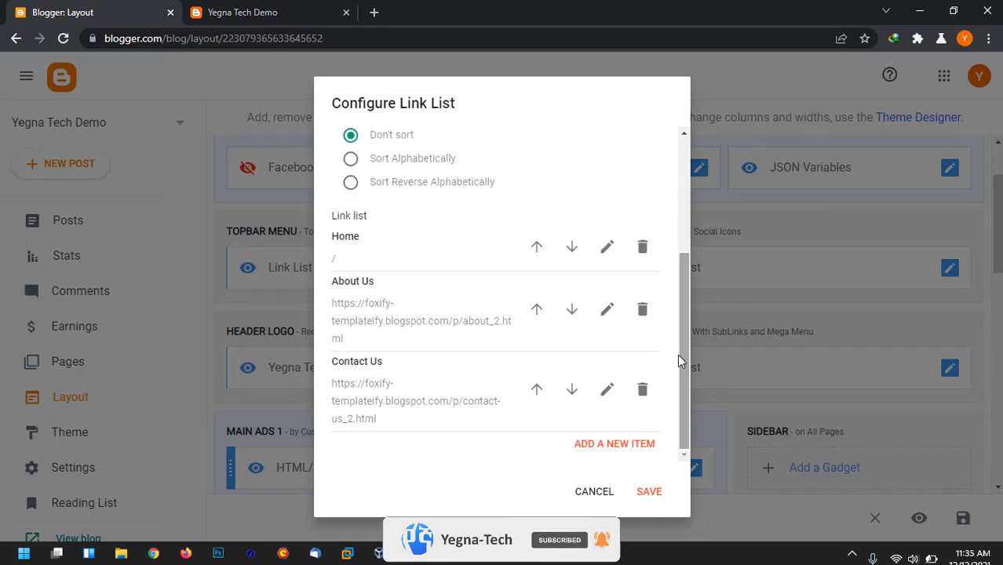
# - Start a new item in the link list and copy the link address of the live blog's Terms and Conditions page
pyautogui.click(642, 445)
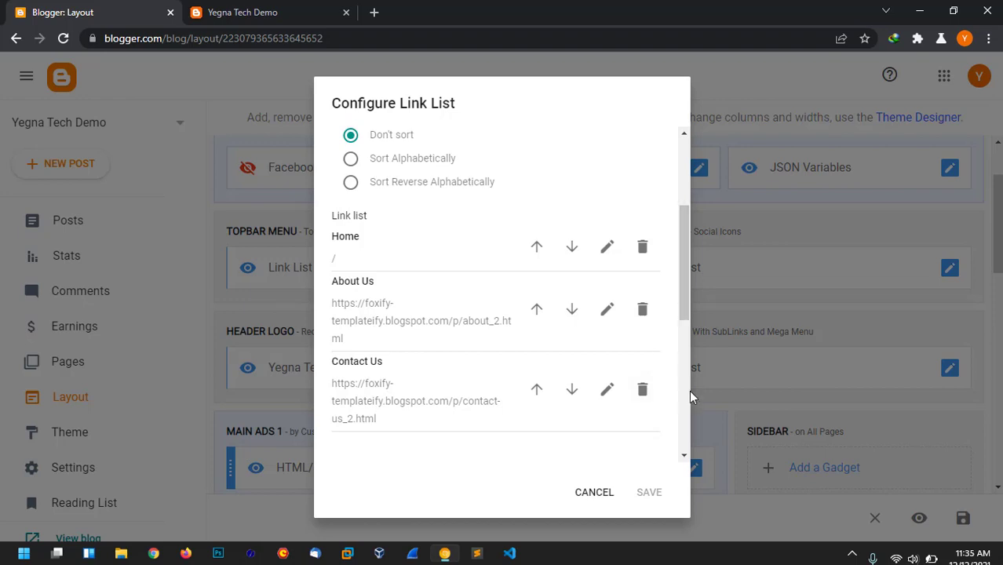
pyautogui.moveTo(687, 298); pyautogui.dragTo(686, 407)
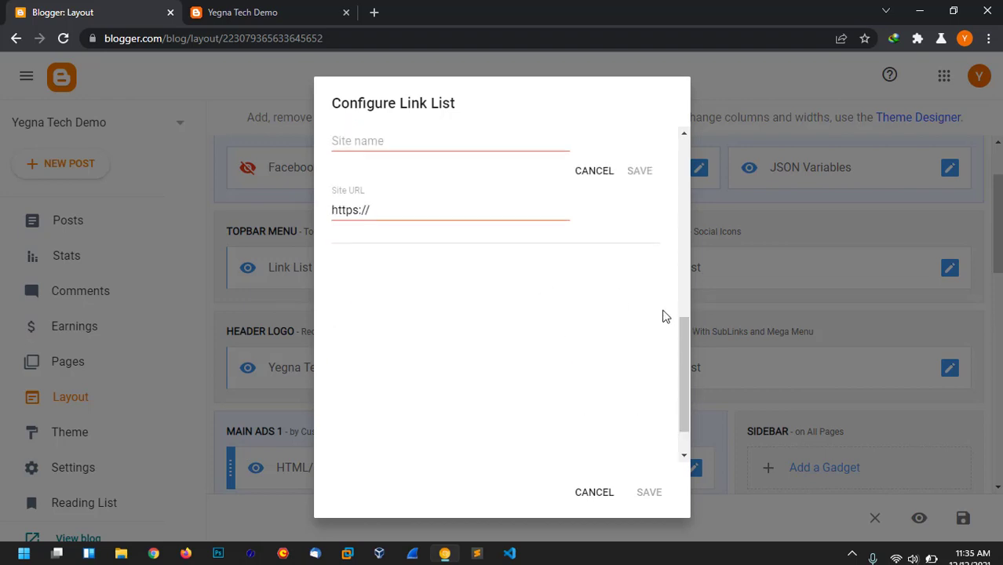
pyautogui.moveTo(680, 366); pyautogui.dragTo(681, 305)
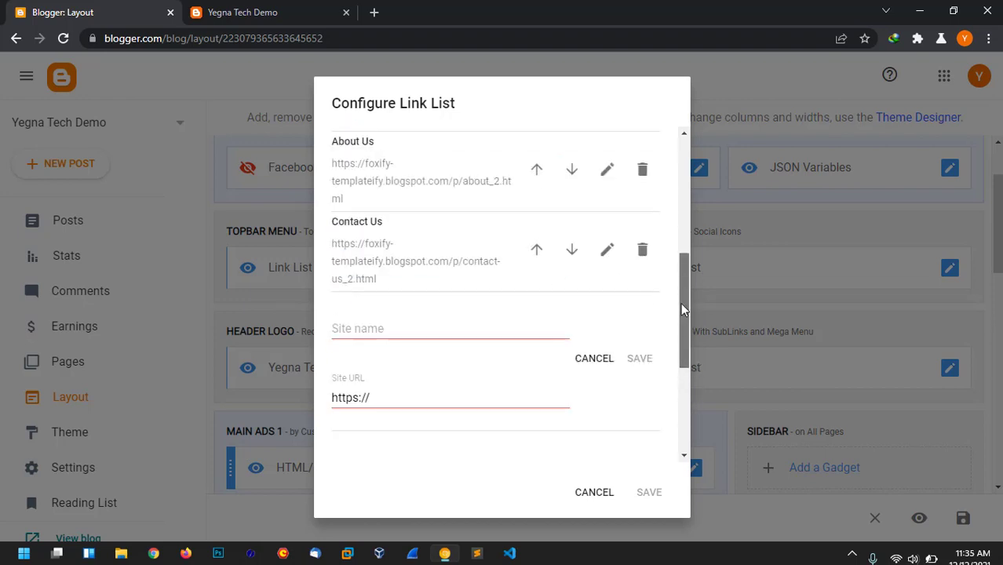
pyautogui.click(266, 12)
pyautogui.rightClick(654, 91)
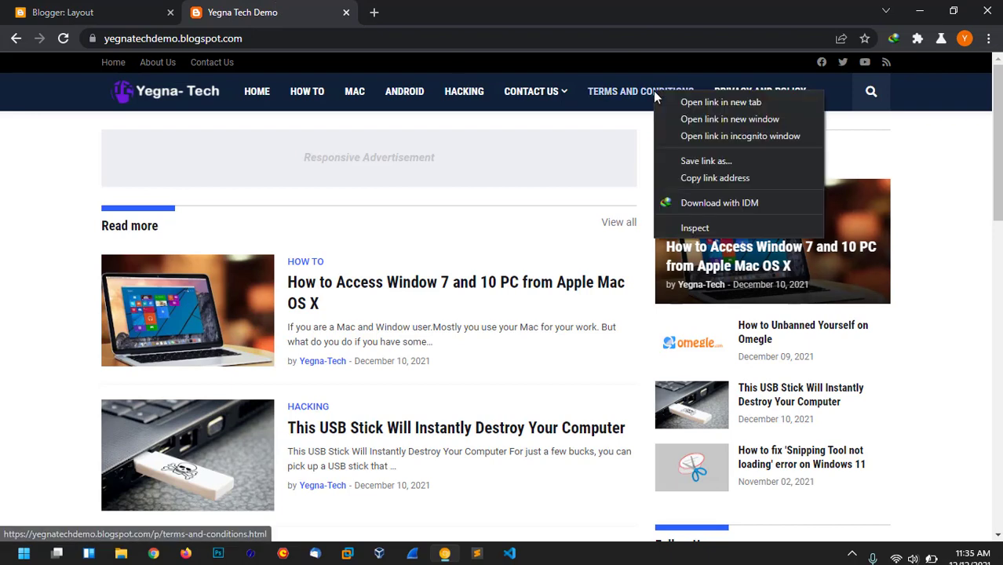
pyautogui.click(732, 179)
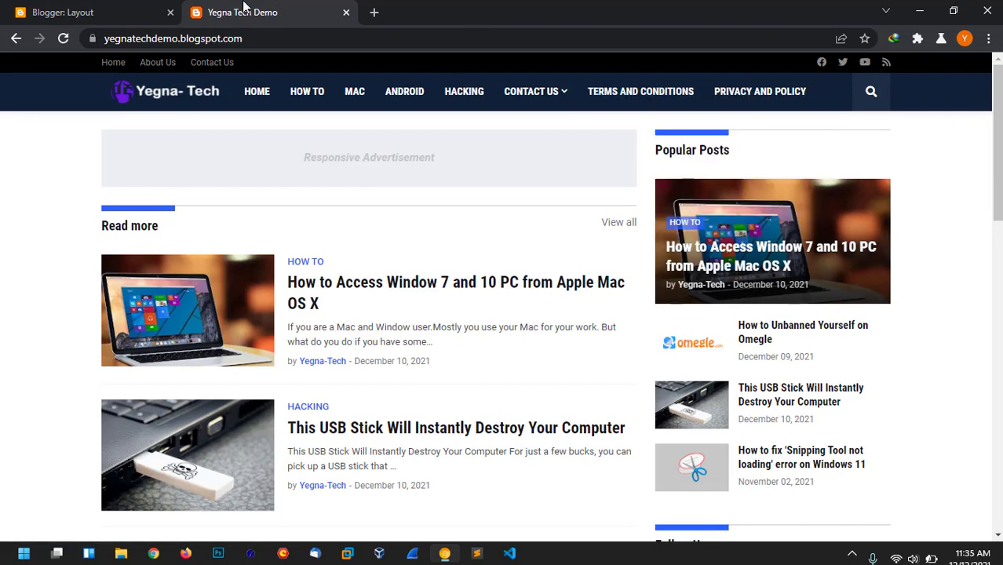
# - Fill in the new item with the copied address as Site URL and "Terms and Conditions" as Site name, and save the item
pyautogui.click(112, 10)
pyautogui.click(407, 400)
pyautogui.hotkey('ctrl', 'a')
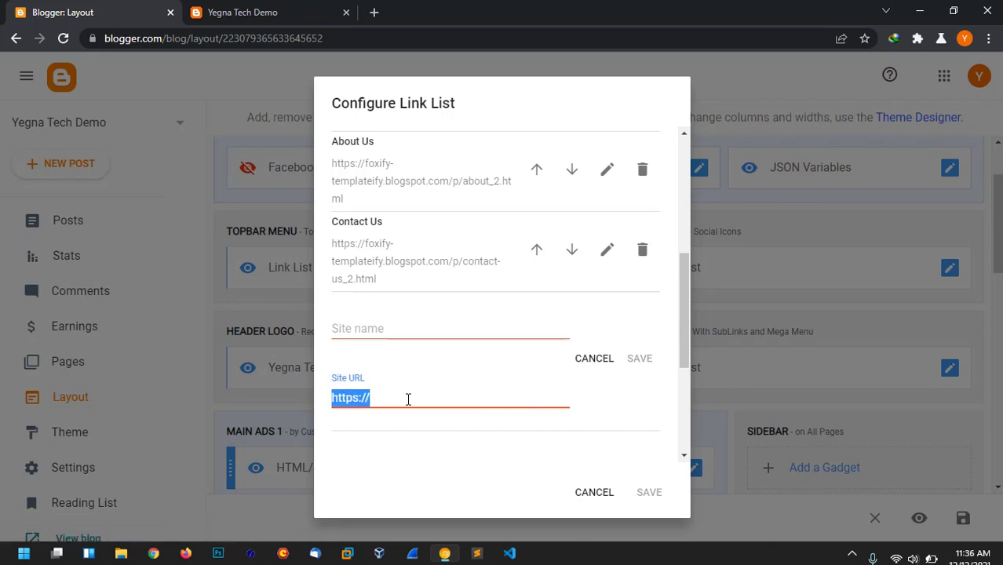
pyautogui.hotkey('ctrl', 'v')
pyautogui.click(435, 330)
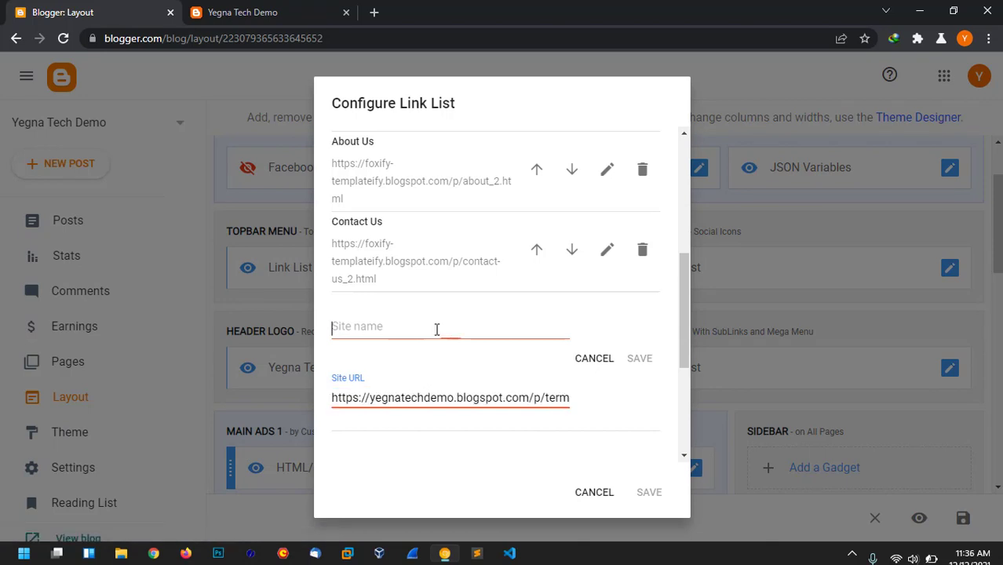
pyautogui.write('Terms and Conditions')
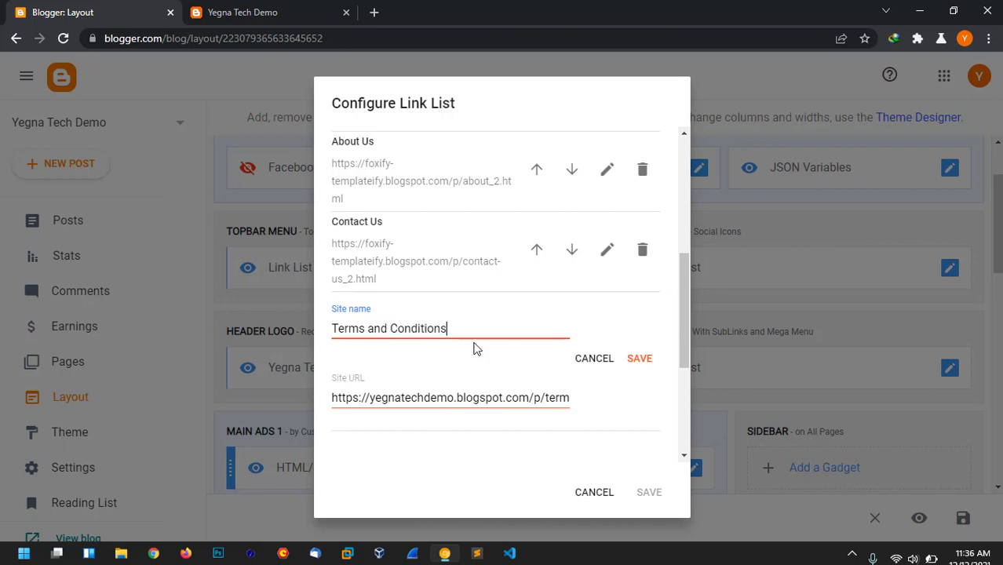
pyautogui.click(641, 362)
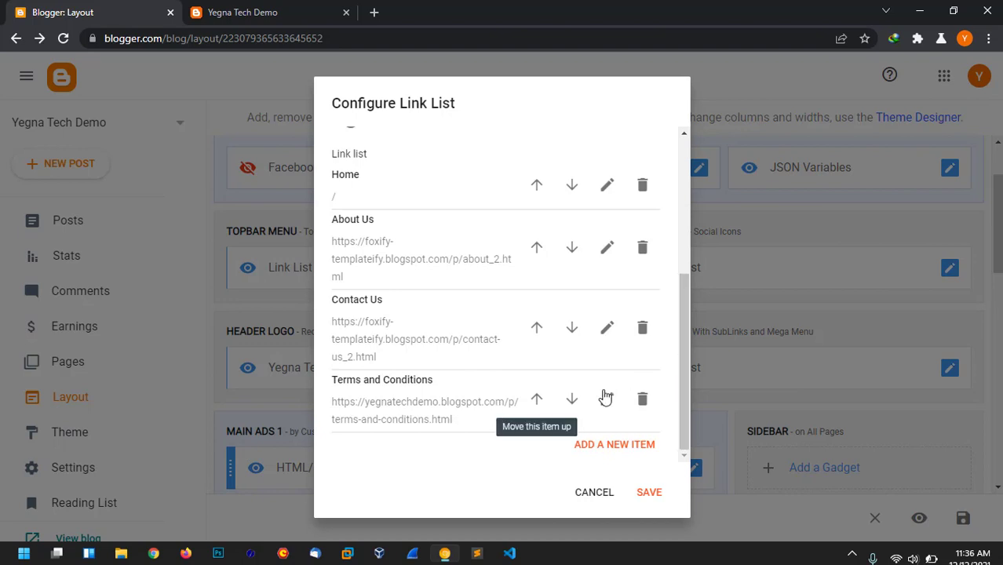
# - Copy the link address of the Privacy and Policy page from the live blog's header menu and return to the link list
pyautogui.click(242, 12)
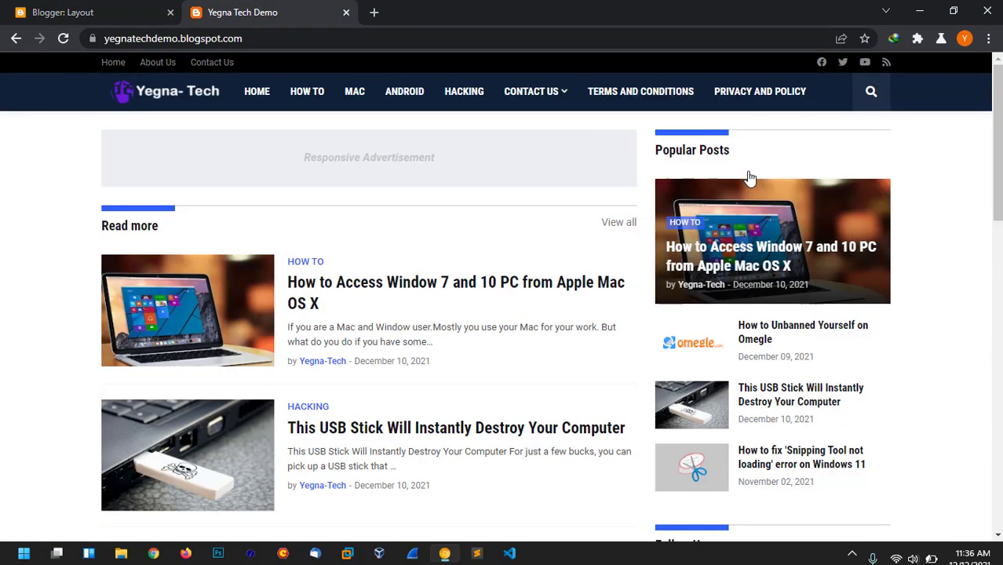
pyautogui.rightClick(760, 93)
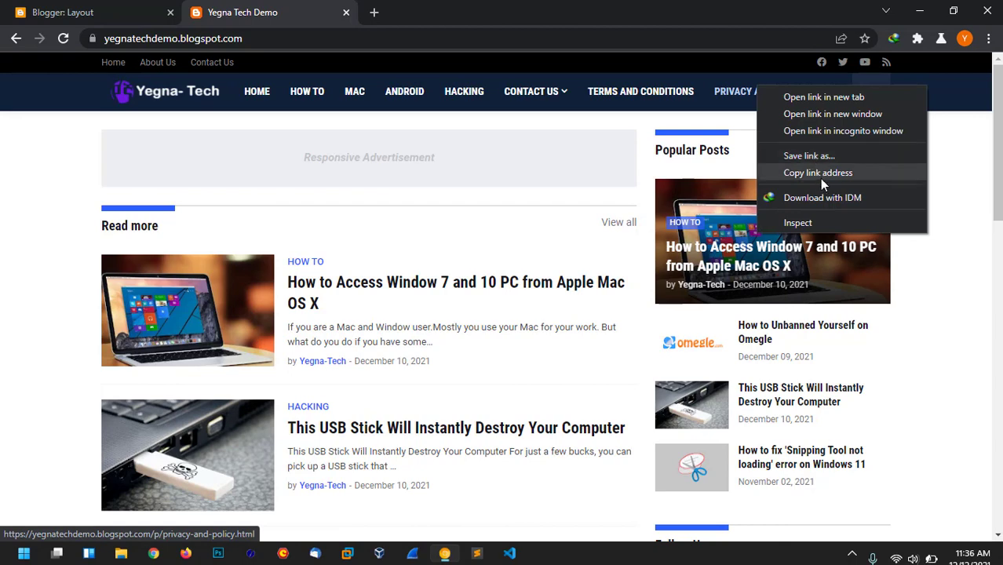
pyautogui.click(820, 176)
pyautogui.click(88, 9)
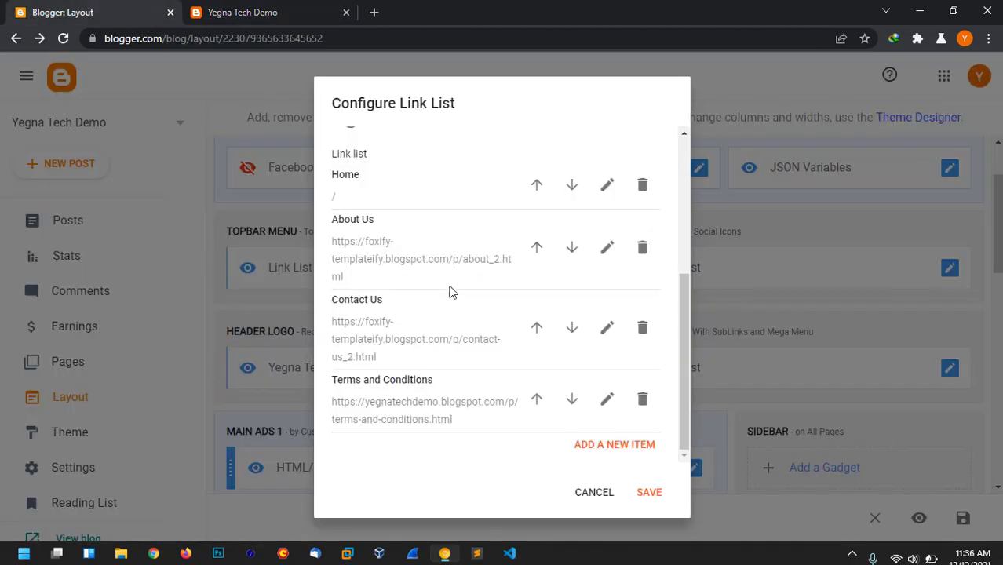
# - Add another link list item with the copied privacy page address as Site URL and "Privacy and Policy" as Site name, and save the item
pyautogui.click(620, 445)
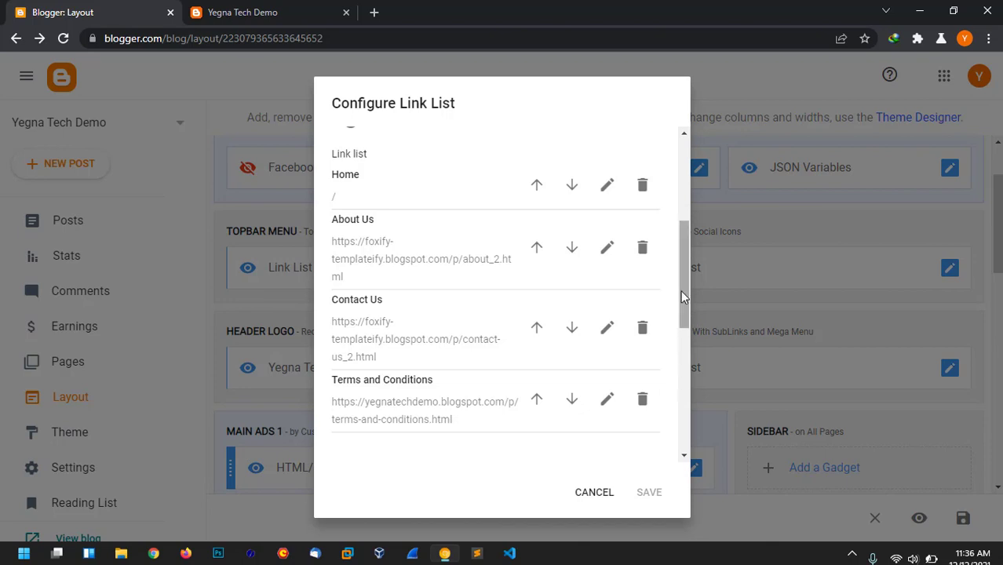
pyautogui.moveTo(680, 294); pyautogui.dragTo(693, 367)
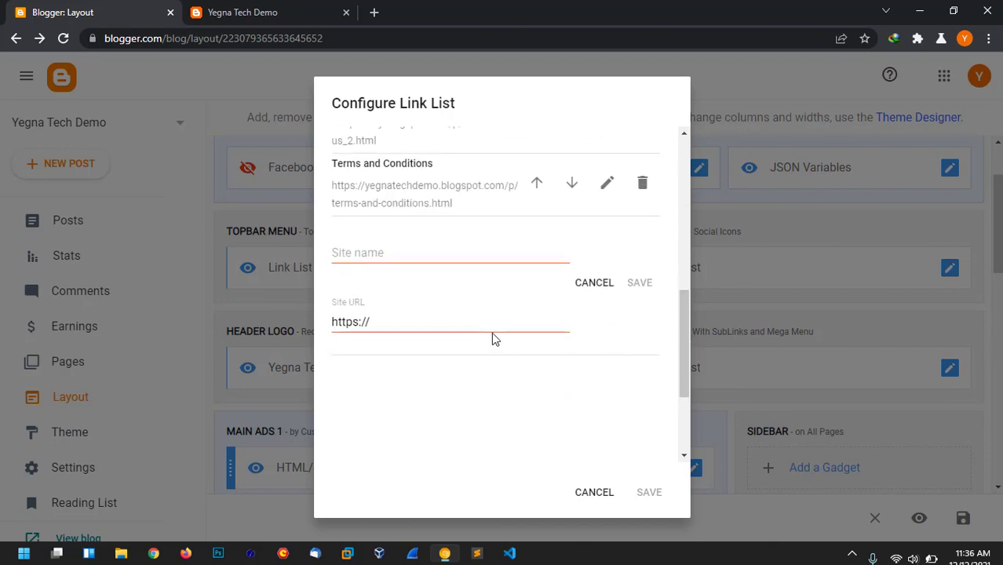
pyautogui.moveTo(492, 327); pyautogui.dragTo(297, 329)
pyautogui.hotkey('ctrl', 'v')
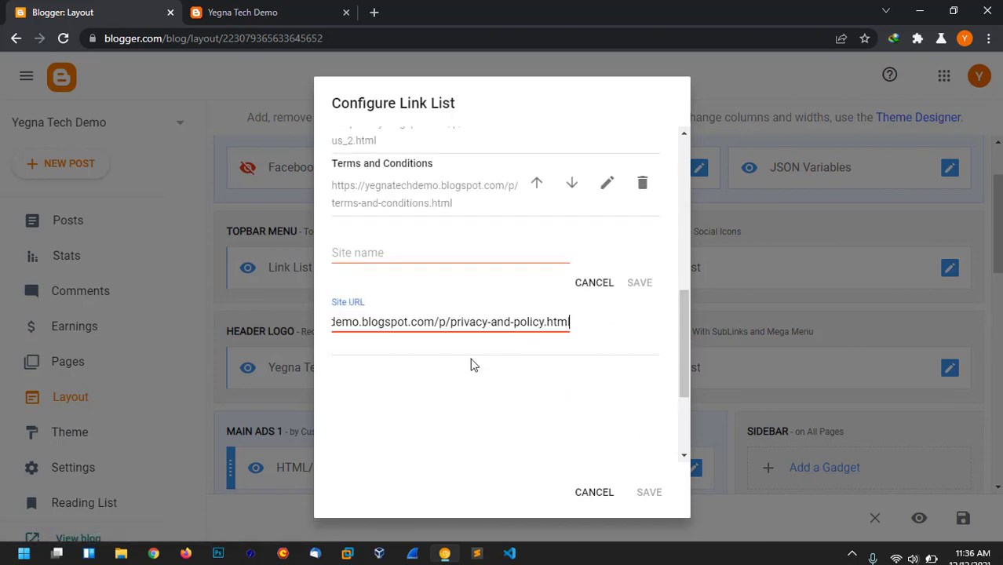
pyautogui.click(468, 261)
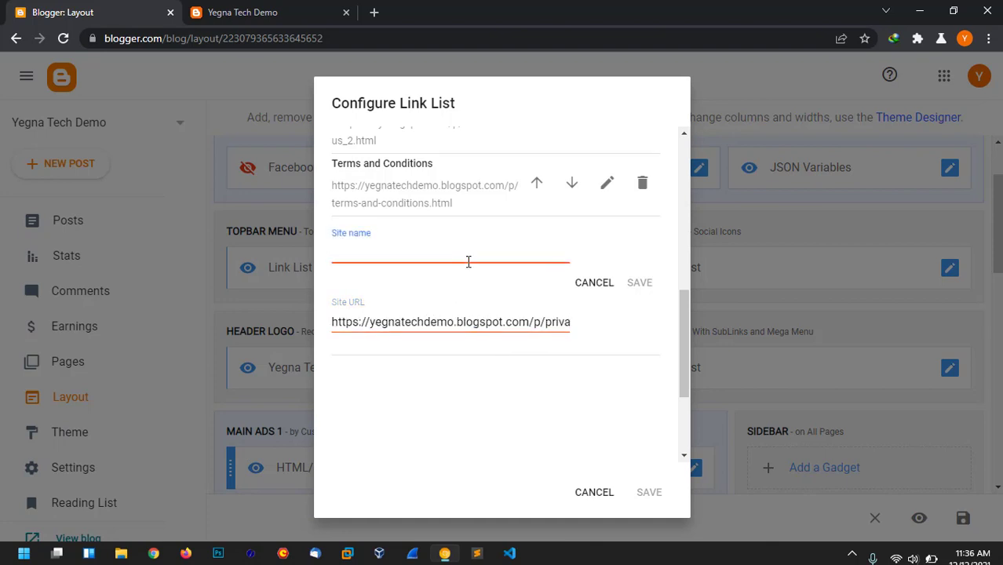
pyautogui.write('Privacy and')
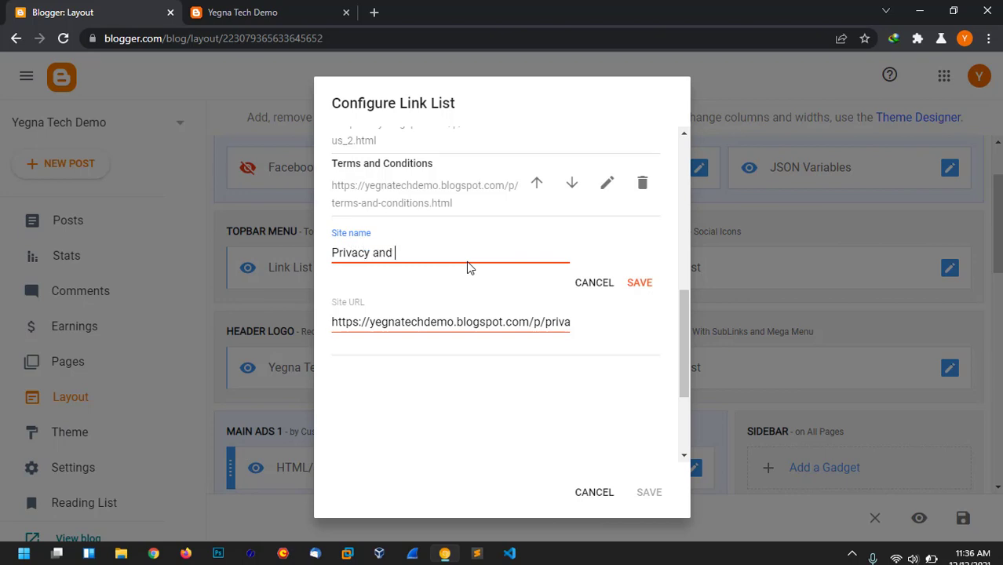
pyautogui.write(' Policy')
pyautogui.moveTo(467, 317); pyautogui.dragTo(582, 330)
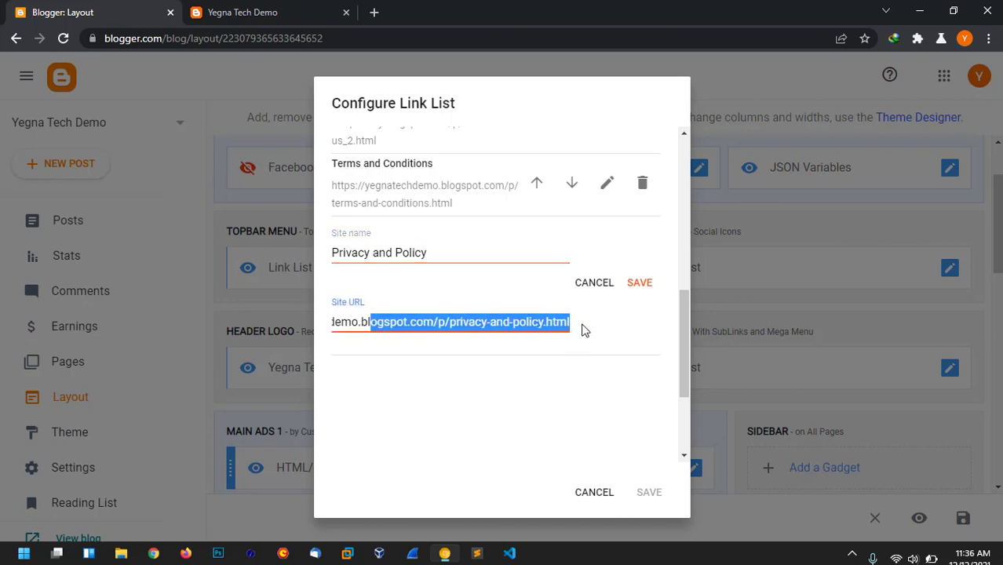
pyautogui.click(539, 328)
pyautogui.click(678, 261)
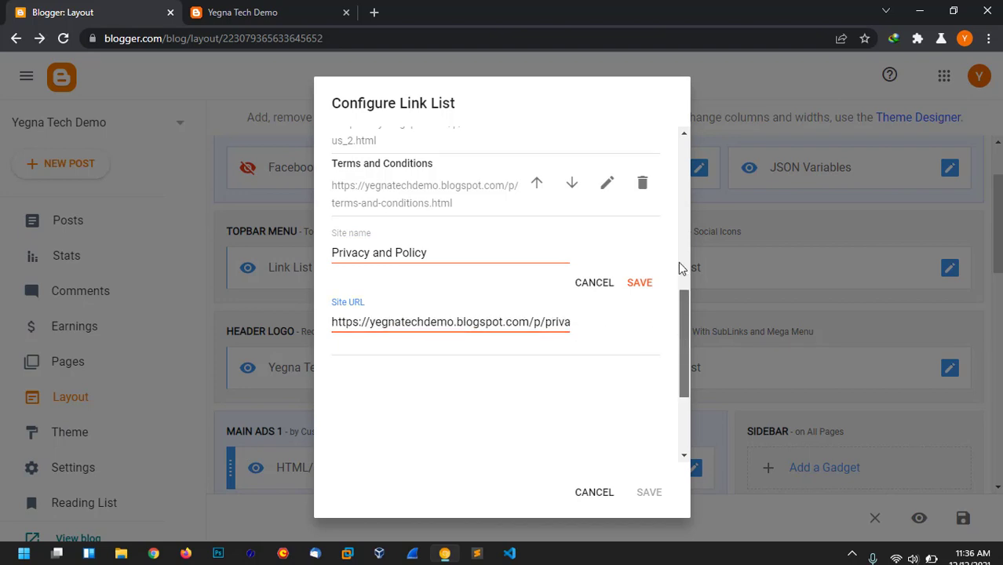
pyautogui.click(691, 330)
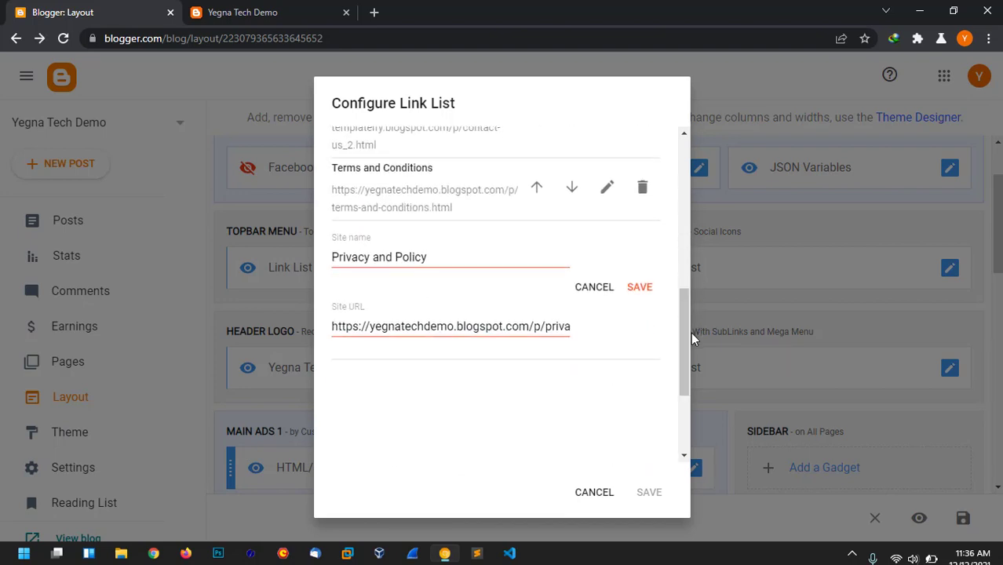
pyautogui.click(646, 288)
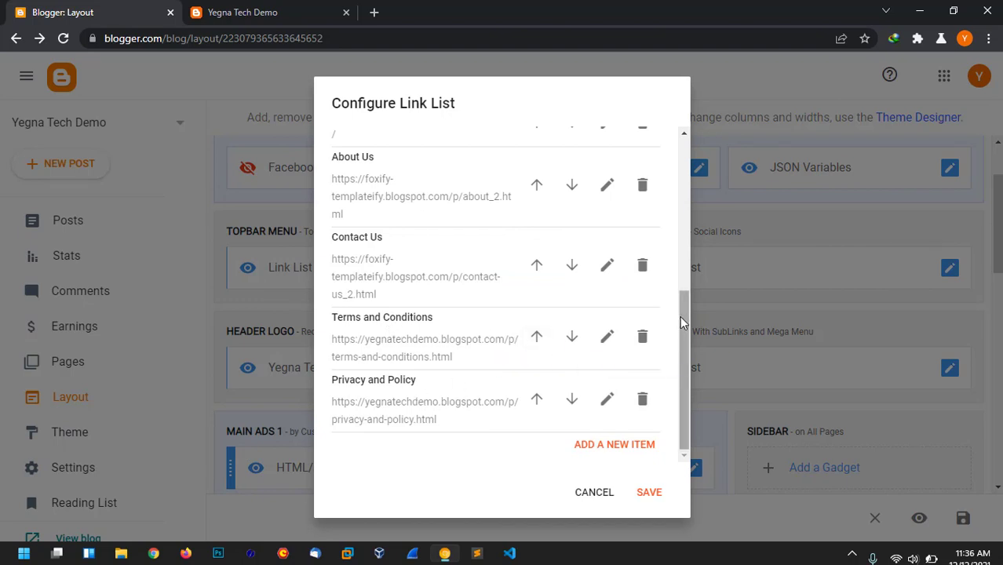
# - Reorder the link list so Terms and Conditions and Privacy and Policy come directly after Home, ahead of About Us and Contact Us
pyautogui.click(537, 338)
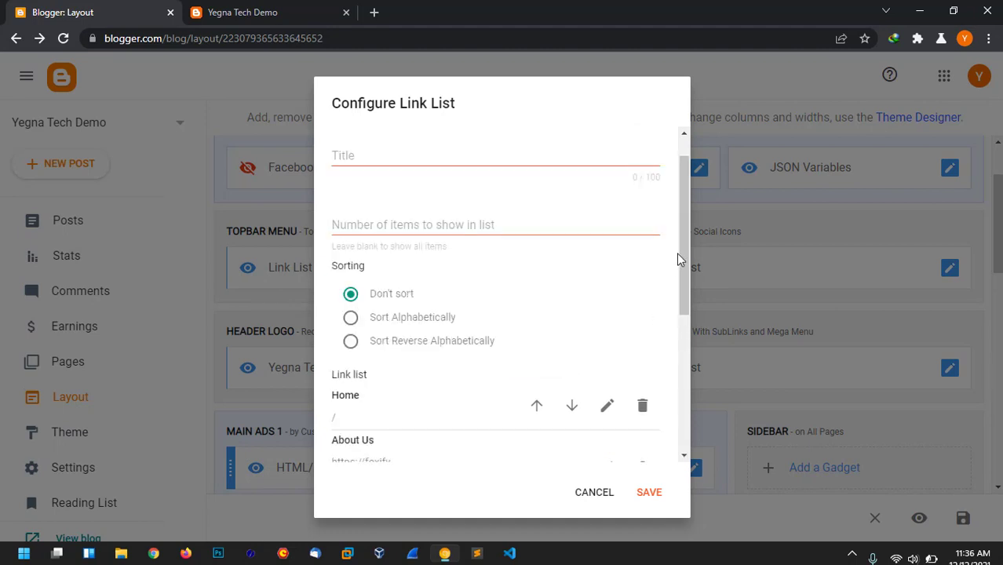
pyautogui.moveTo(680, 308); pyautogui.dragTo(675, 410)
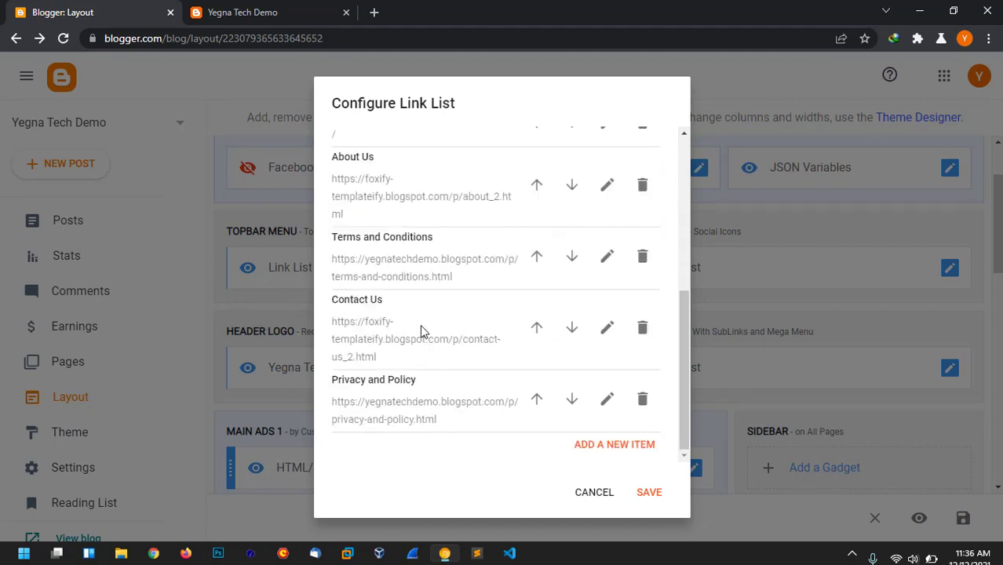
pyautogui.click(538, 403)
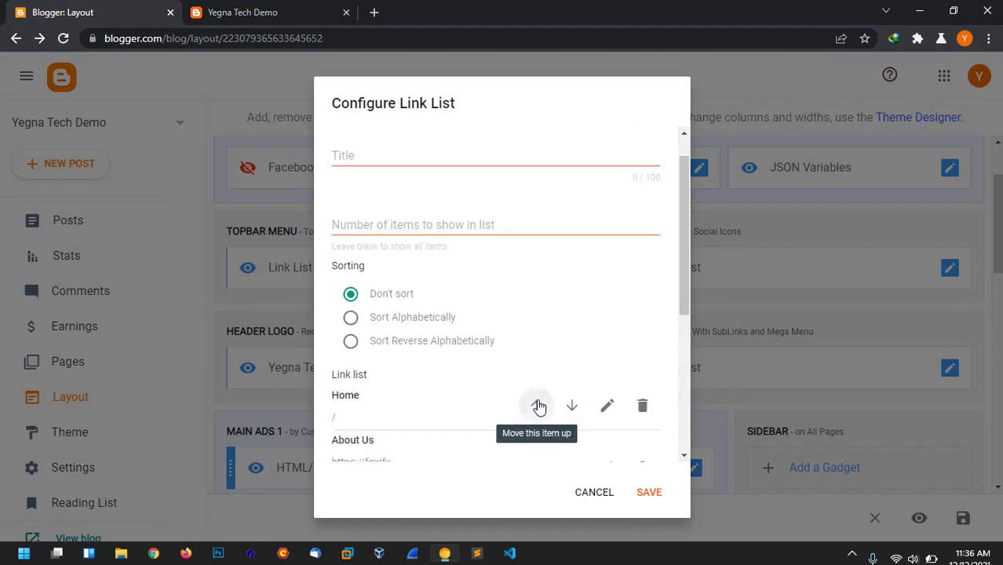
pyautogui.moveTo(683, 273); pyautogui.dragTo(675, 431)
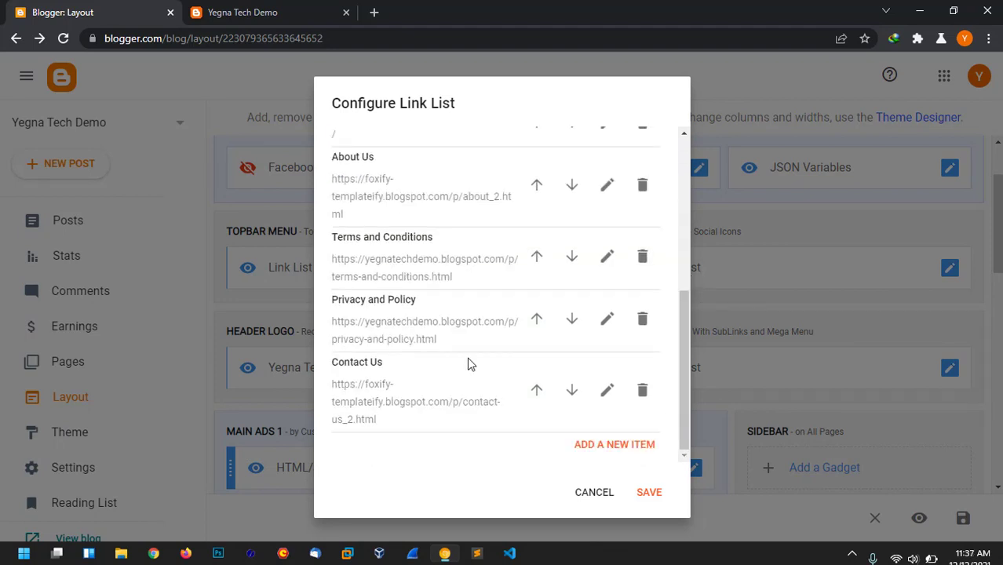
pyautogui.click(539, 267)
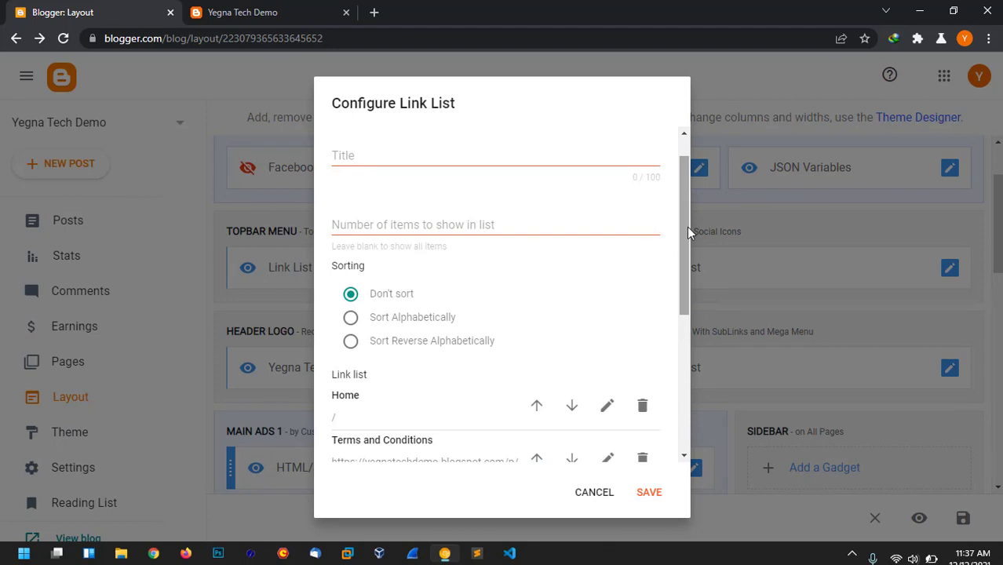
pyautogui.moveTo(686, 231); pyautogui.dragTo(687, 359)
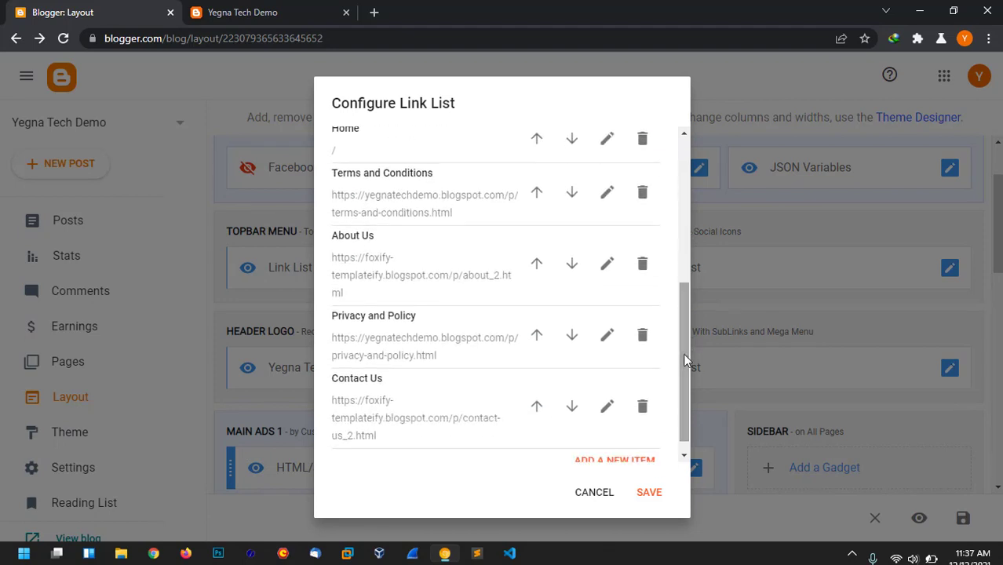
pyautogui.click(537, 335)
pyautogui.moveTo(684, 220); pyautogui.dragTo(668, 386)
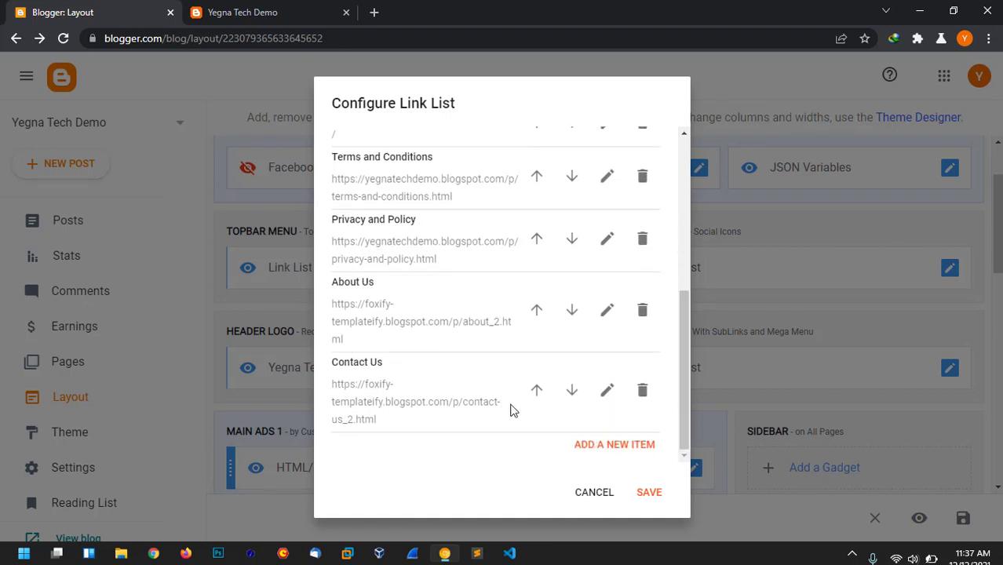
# - Save the Topbar Menu link list and reload the live blog to check its top links
pyautogui.click(645, 492)
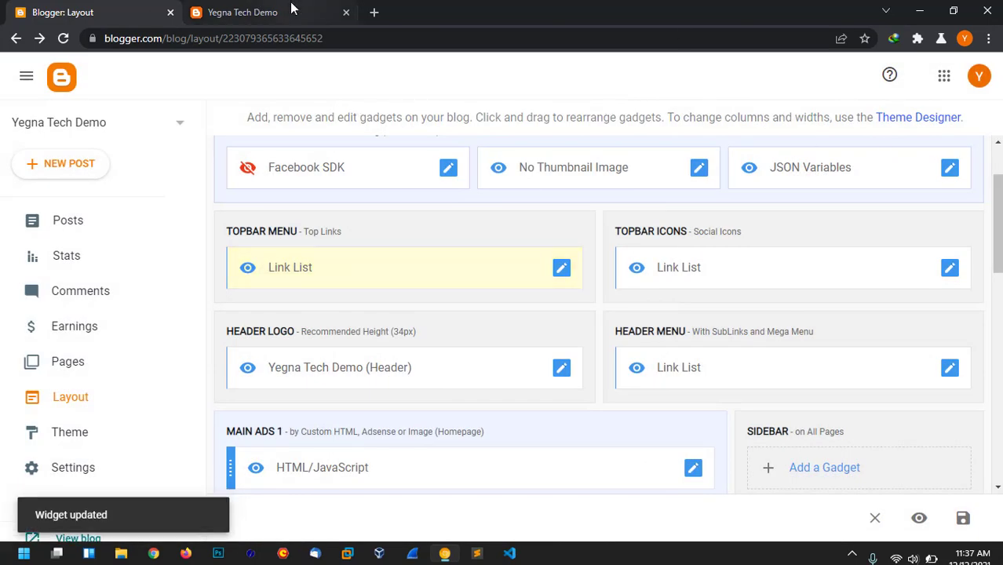
pyautogui.click(262, 9)
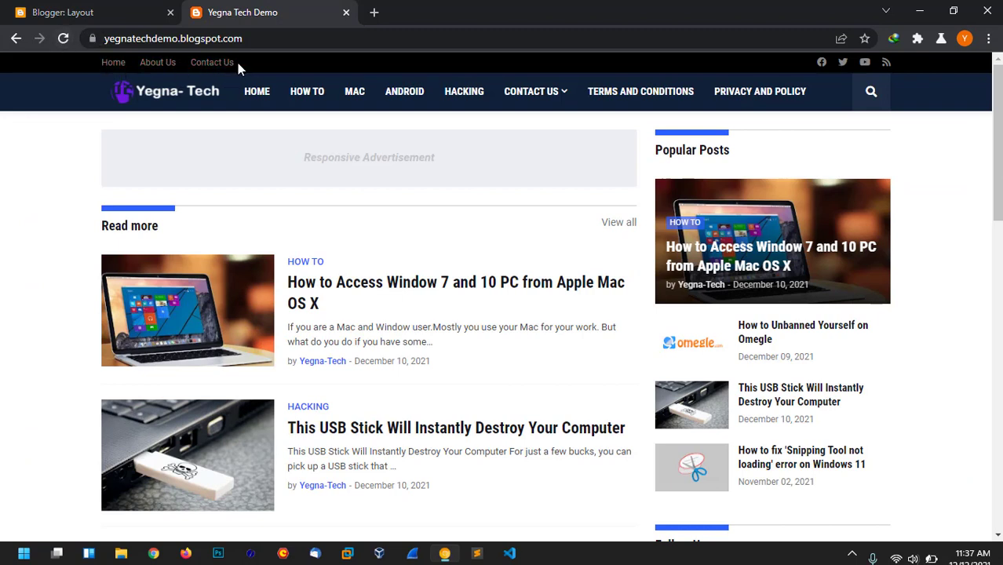
pyautogui.click(63, 37)
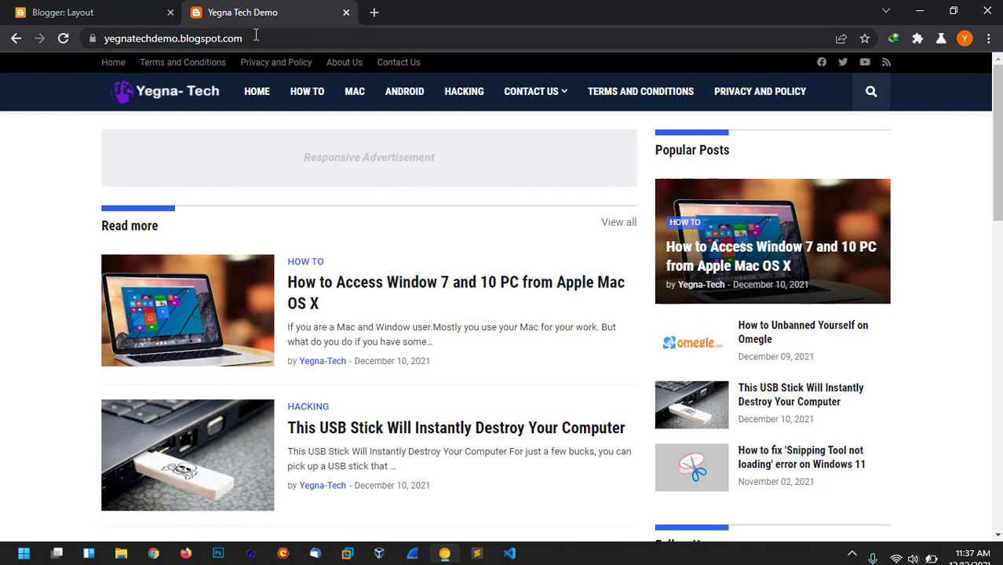
# - Open the Header Menu link list in the layout and delete its Terms and Conditions and Privacy and Policy items
pyautogui.click(92, 8)
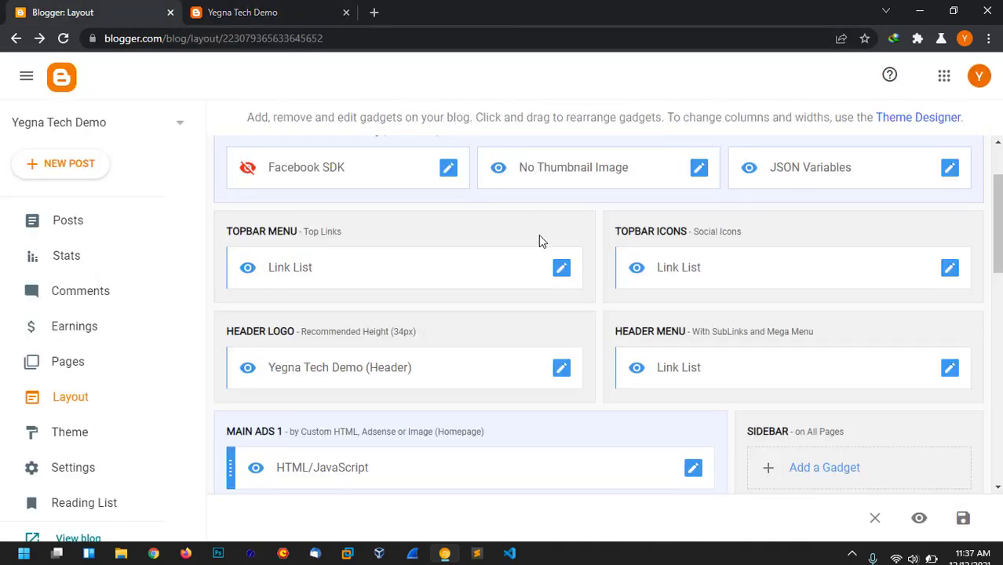
pyautogui.moveTo(997, 252); pyautogui.dragTo(997, 283)
pyautogui.click(949, 256)
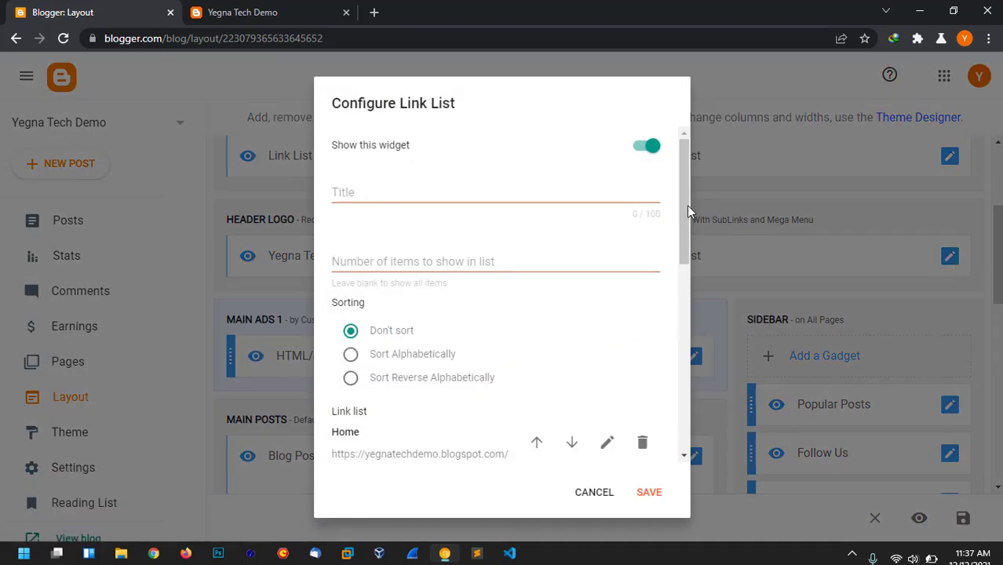
pyautogui.moveTo(687, 205); pyautogui.dragTo(690, 398)
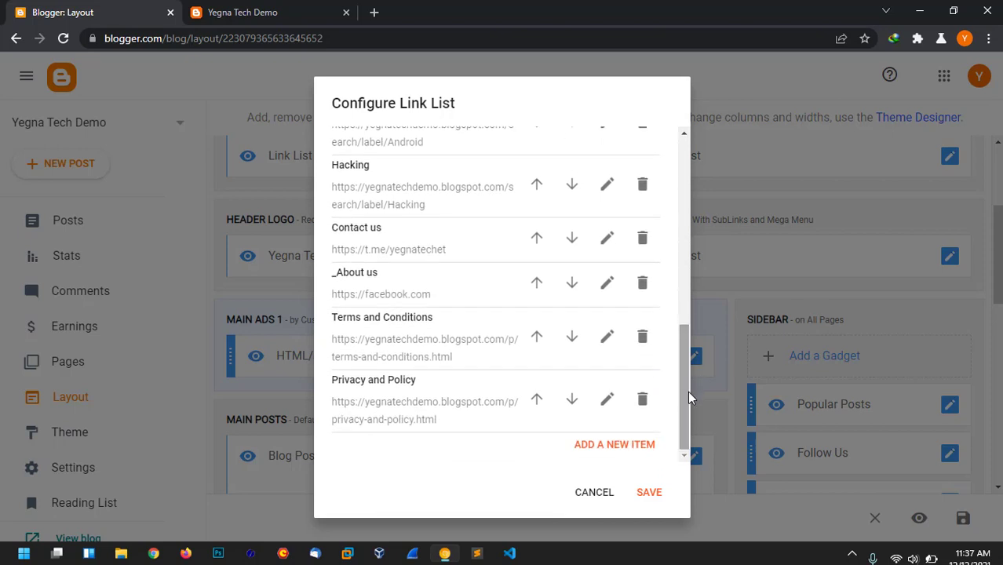
pyautogui.click(642, 338)
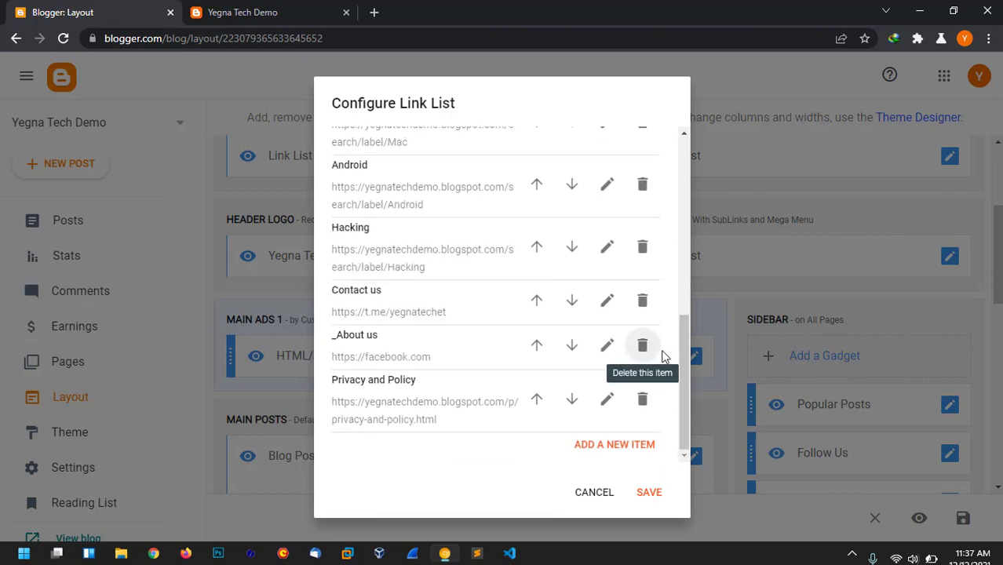
pyautogui.click(643, 400)
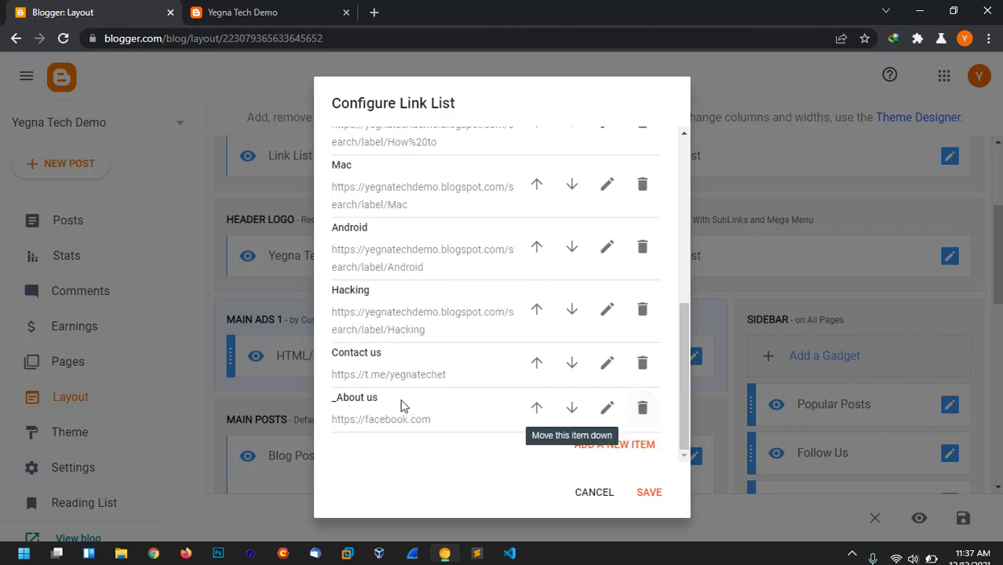
# - Rename the "_About us" sub-link in the Header Menu list to "About us" and save the item
pyautogui.click(608, 405)
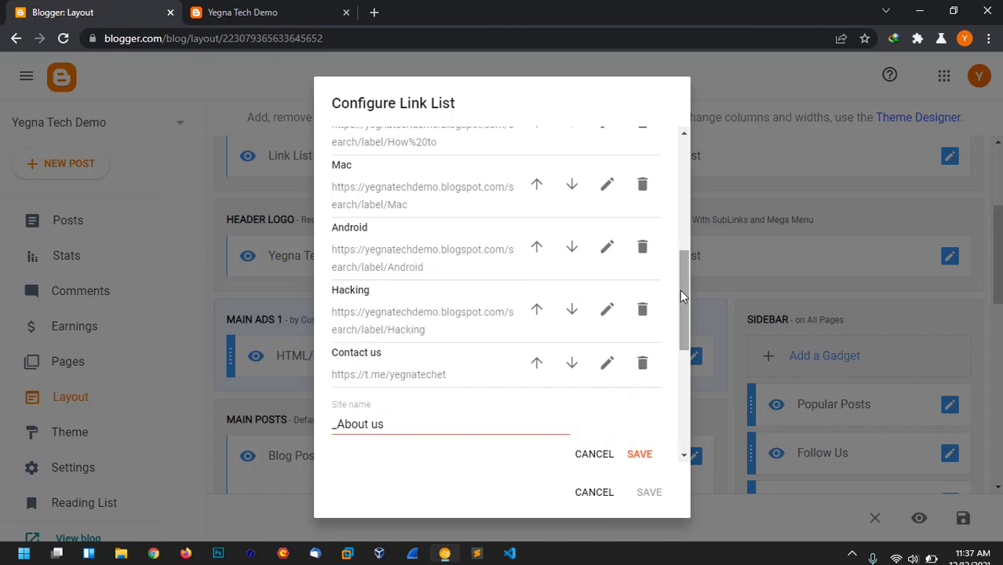
pyautogui.scroll(-3, 574, 347)
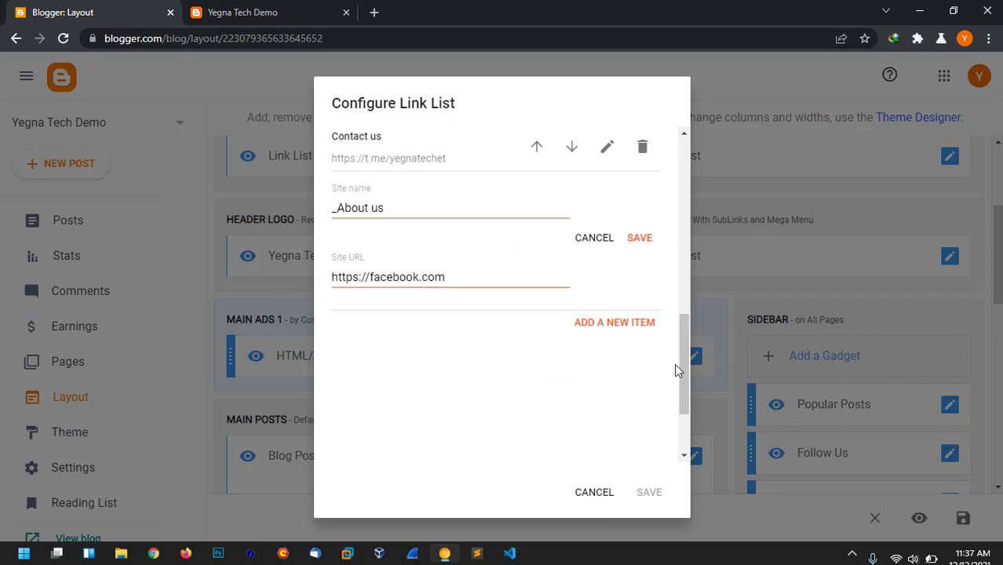
pyautogui.scroll(3, 683, 363)
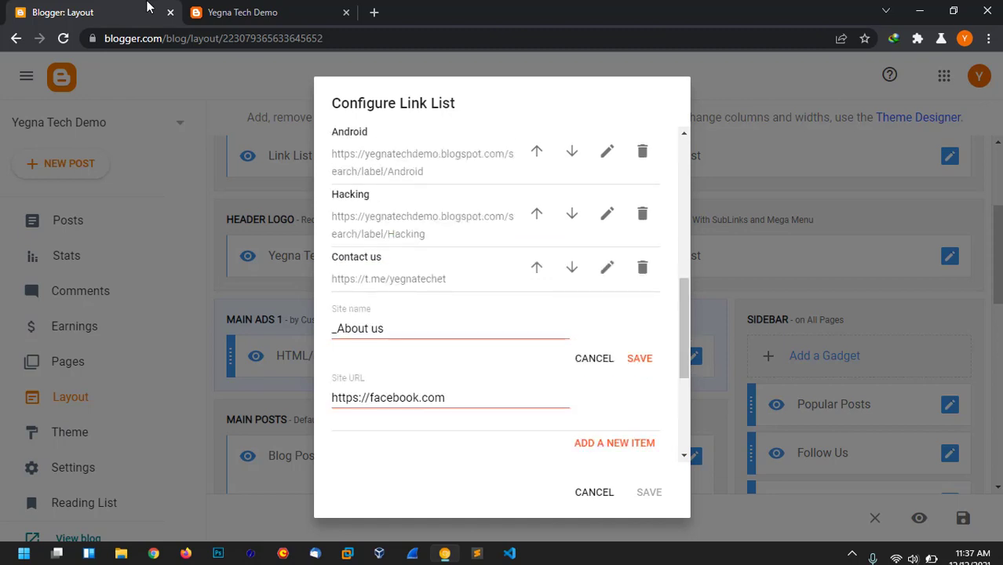
pyautogui.click(240, 13)
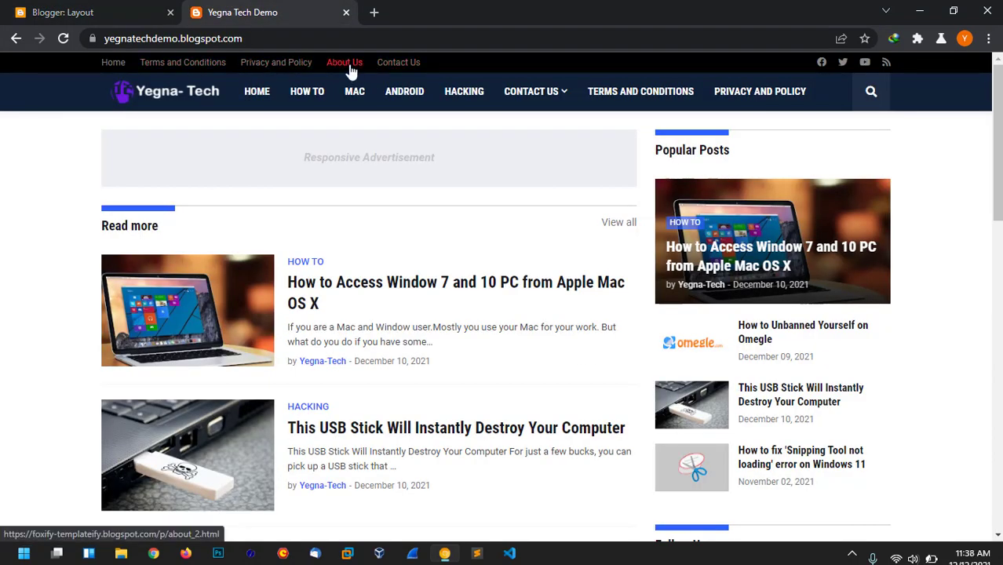
pyautogui.click(112, 7)
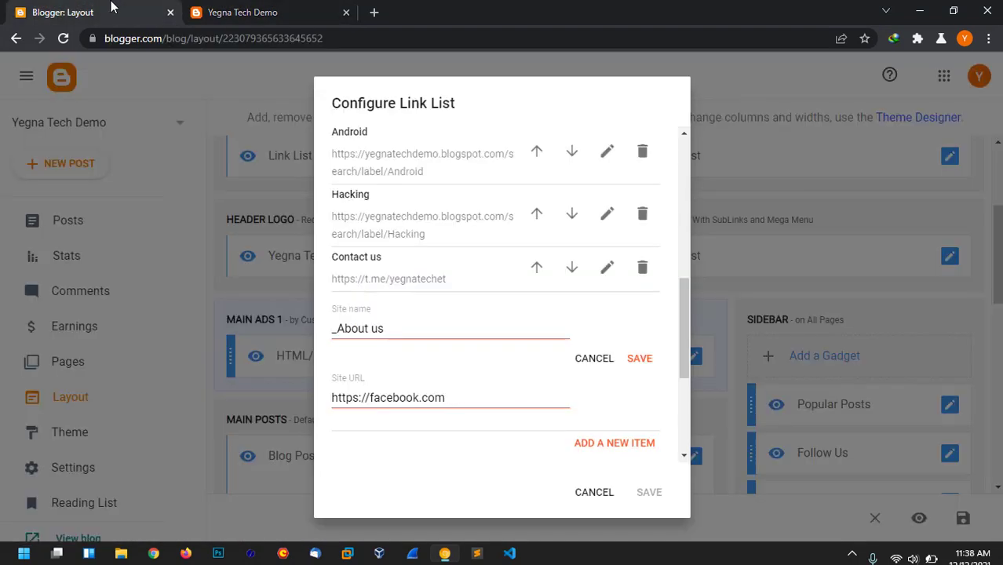
pyautogui.click(339, 329)
pyautogui.press('BackSpace')
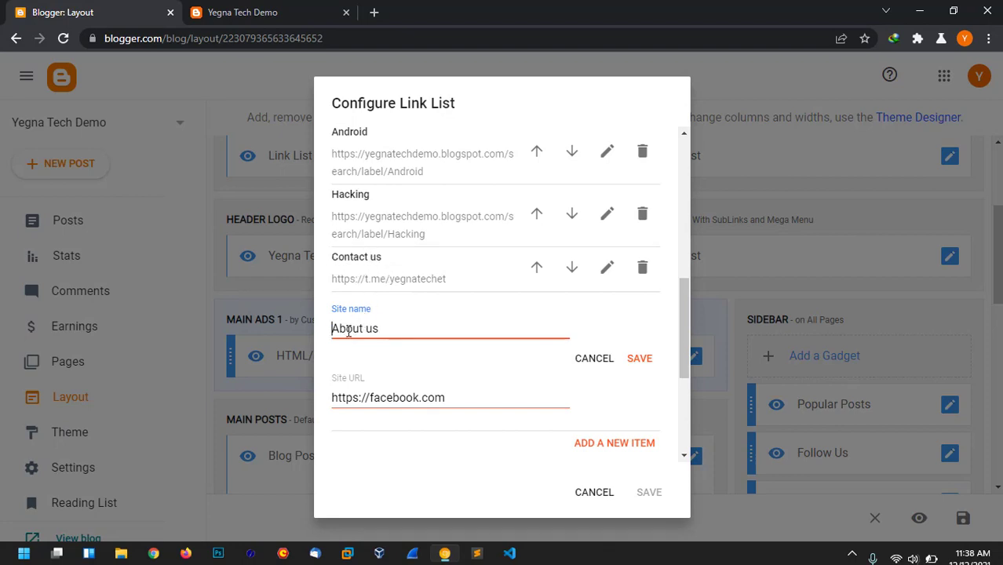
pyautogui.click(640, 359)
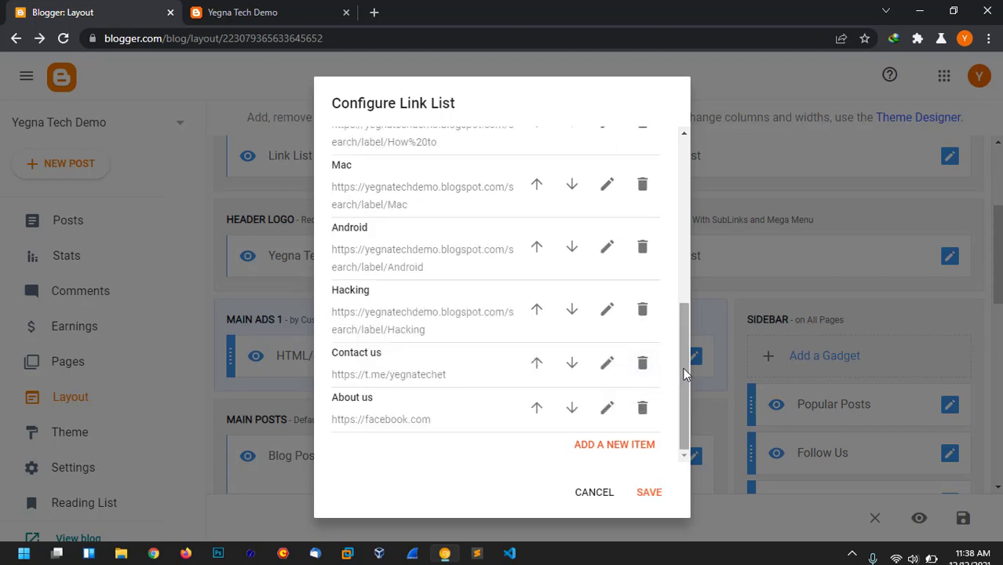
# - Review the remaining Header Menu entries, save the link list and switch to the live blog
pyautogui.scroll(5, 684, 264)
pyautogui.moveTo(683, 257); pyautogui.dragTo(679, 405)
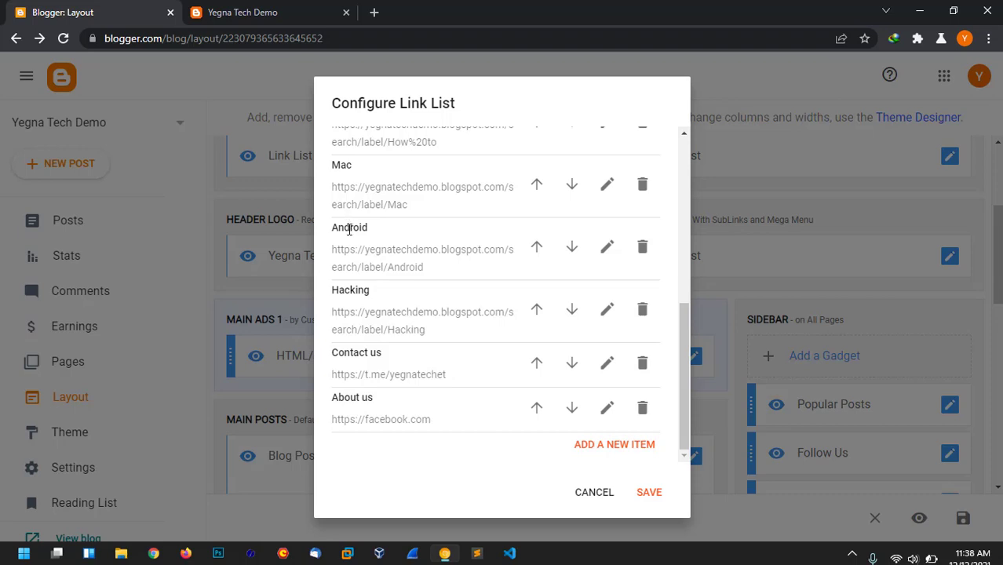
pyautogui.doubleClick(349, 227)
pyautogui.click(349, 227)
pyautogui.doubleClick(360, 289)
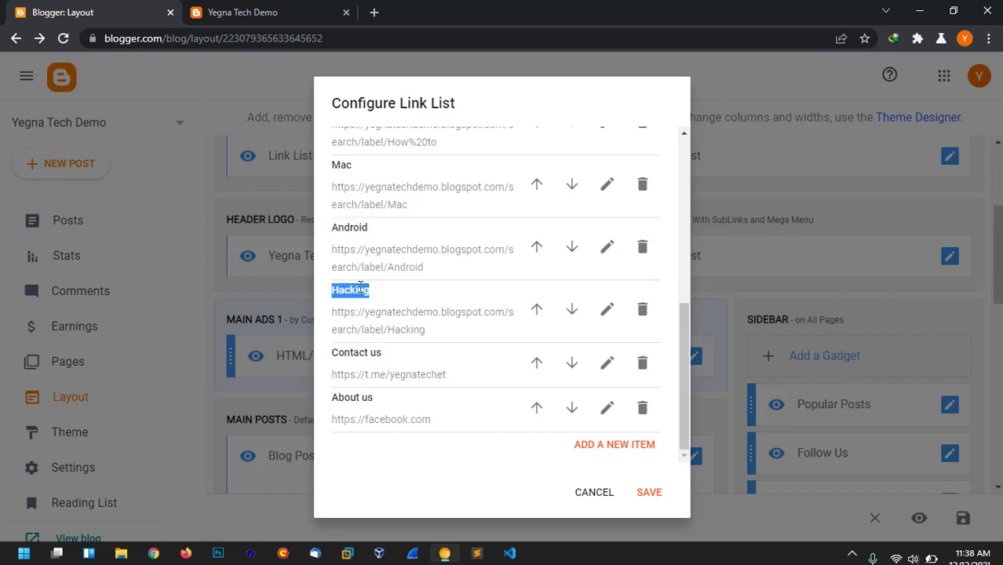
pyautogui.click(361, 290)
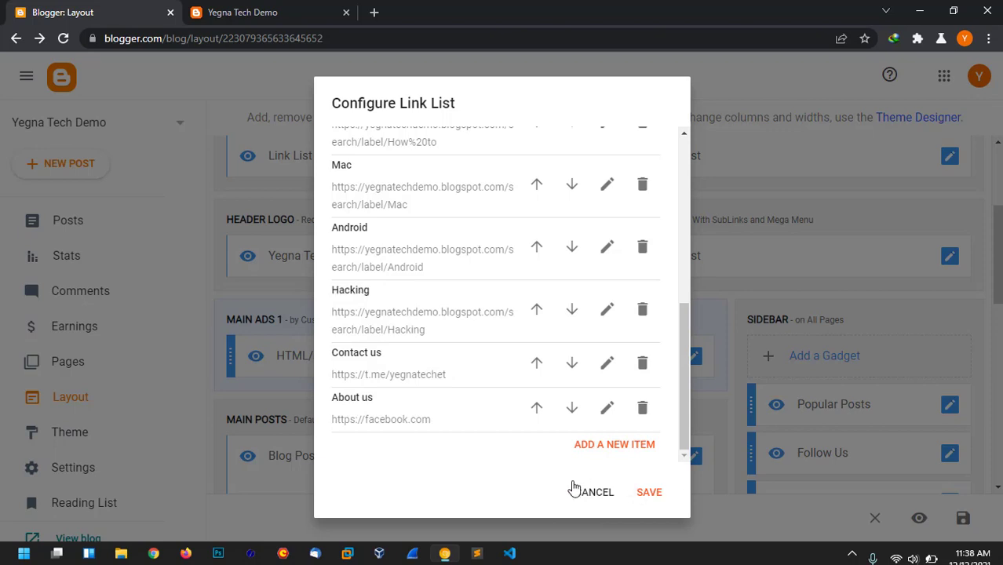
pyautogui.click(651, 493)
pyautogui.click(259, 12)
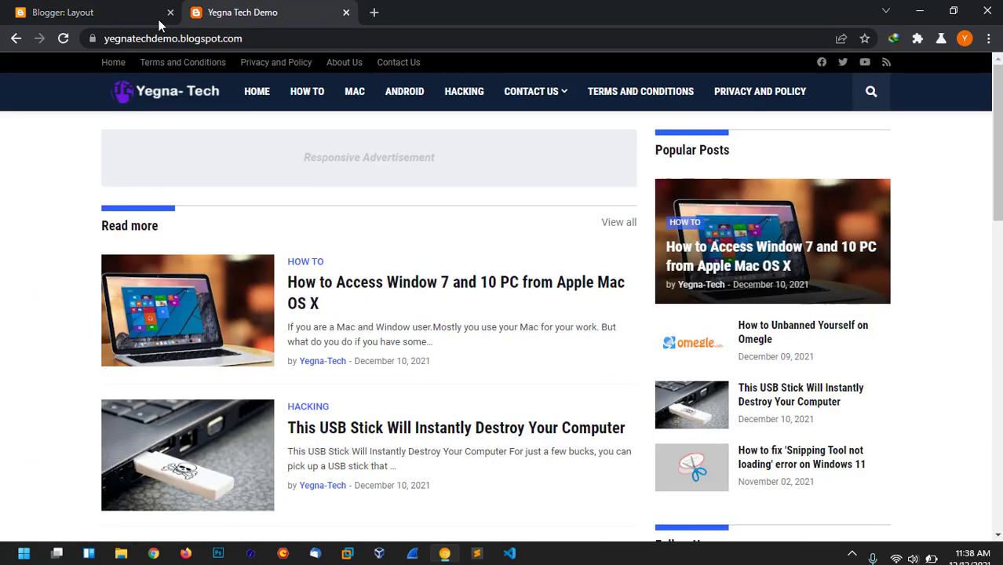
# - Reload the live blog and compare its header menu and topbar with the gadget sections in the layout
pyautogui.click(66, 40)
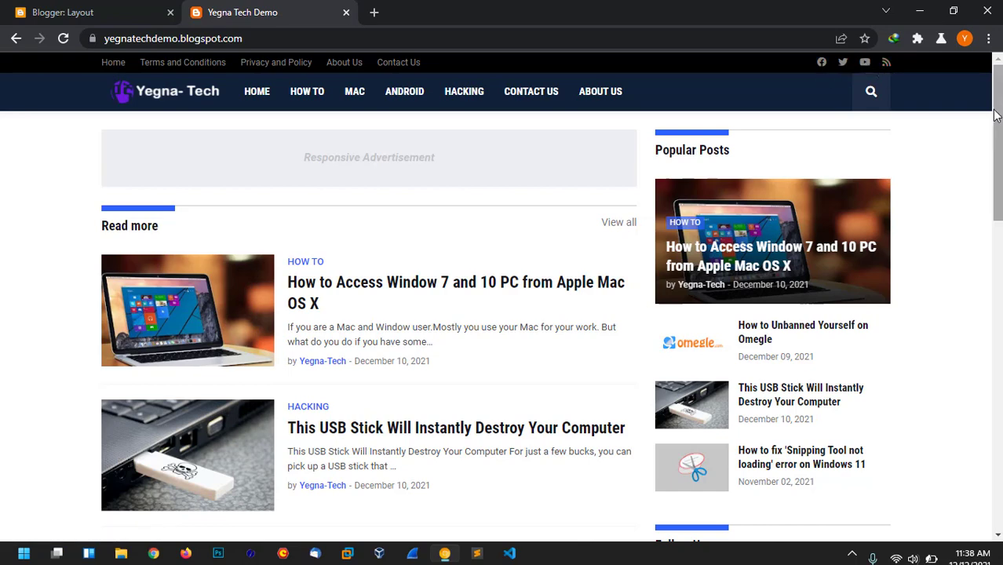
pyautogui.moveTo(995, 118); pyautogui.dragTo(997, 67)
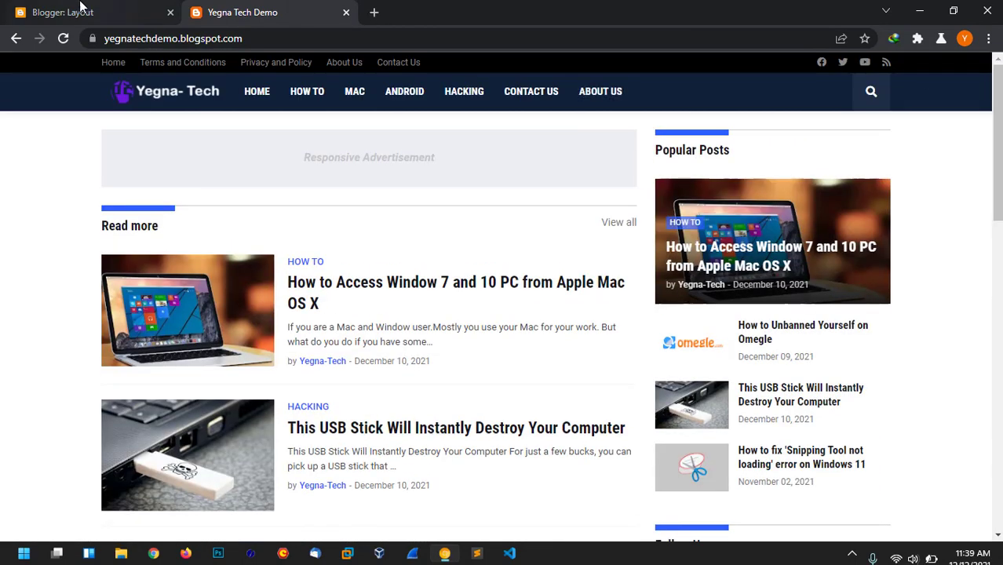
pyautogui.click(81, 9)
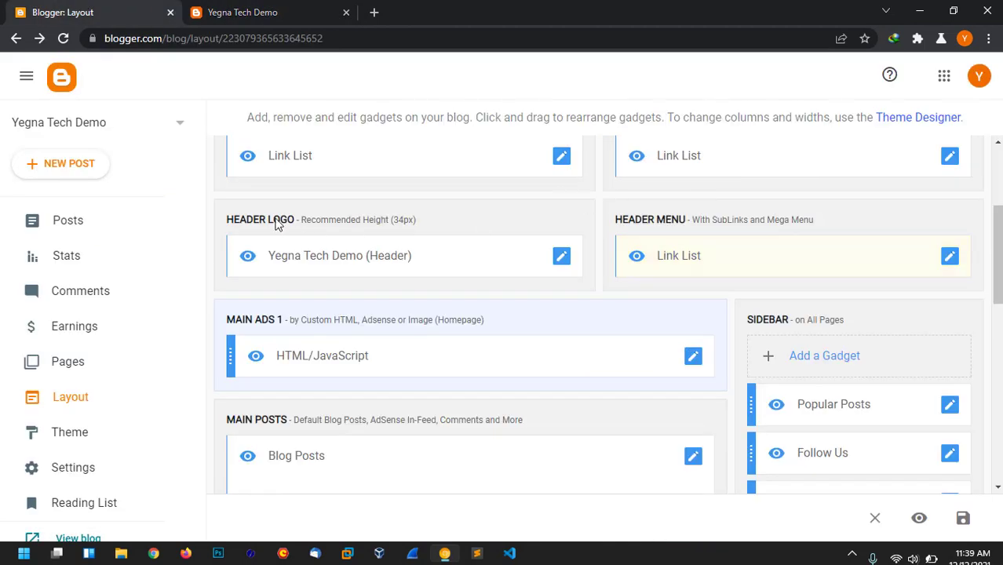
pyautogui.moveTo(999, 290); pyautogui.dragTo(1000, 246)
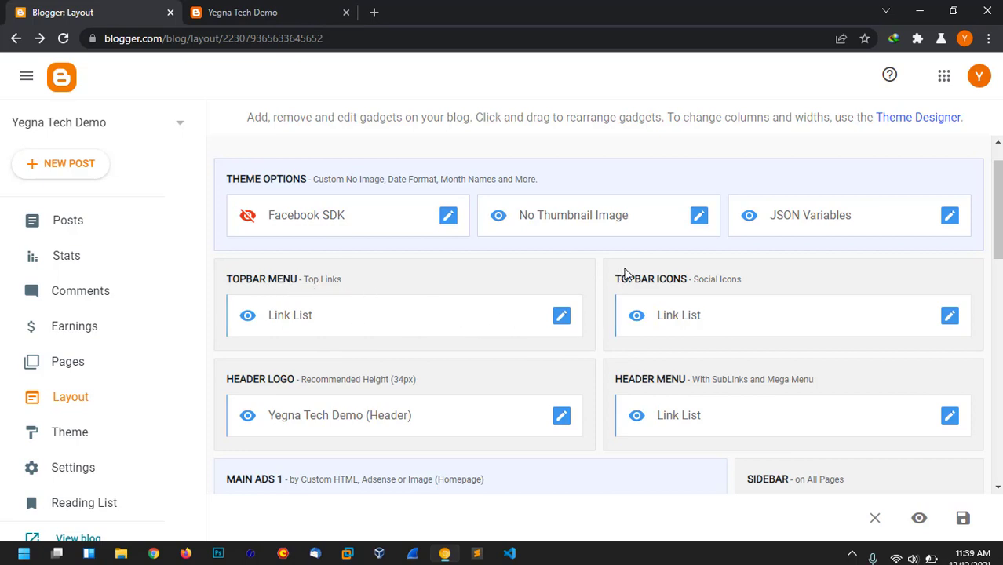
pyautogui.click(284, 8)
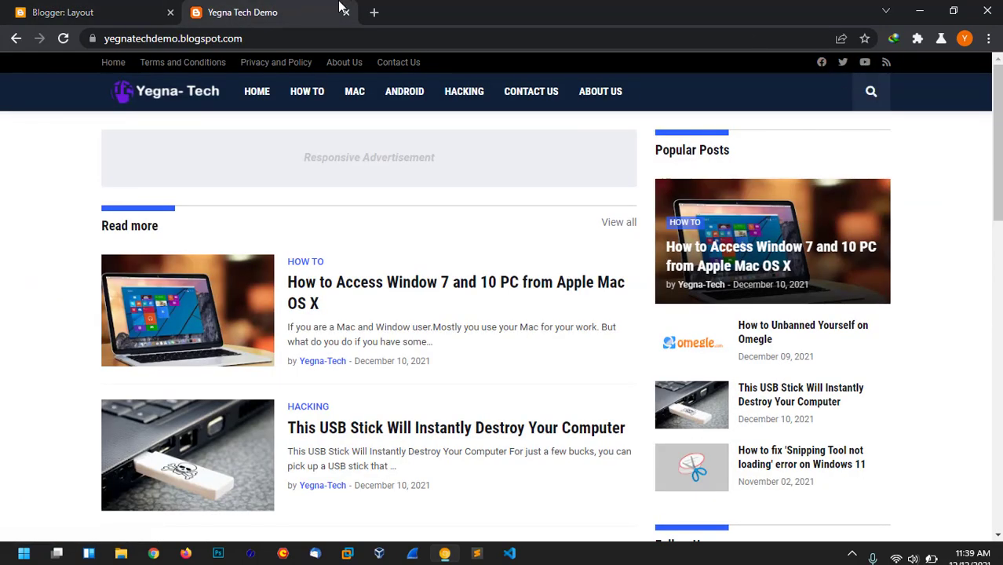
pyautogui.click(19, 7)
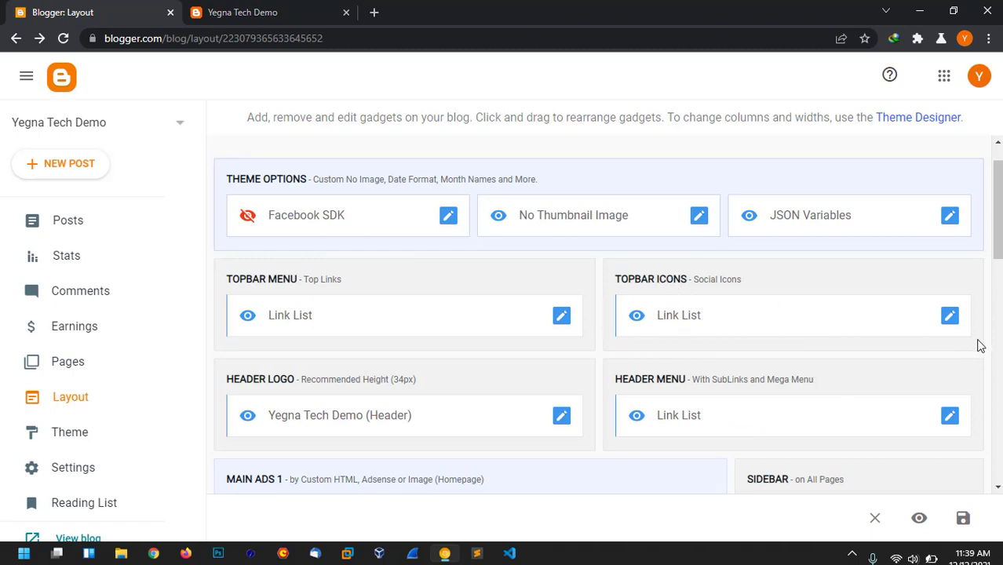
pyautogui.click(949, 323)
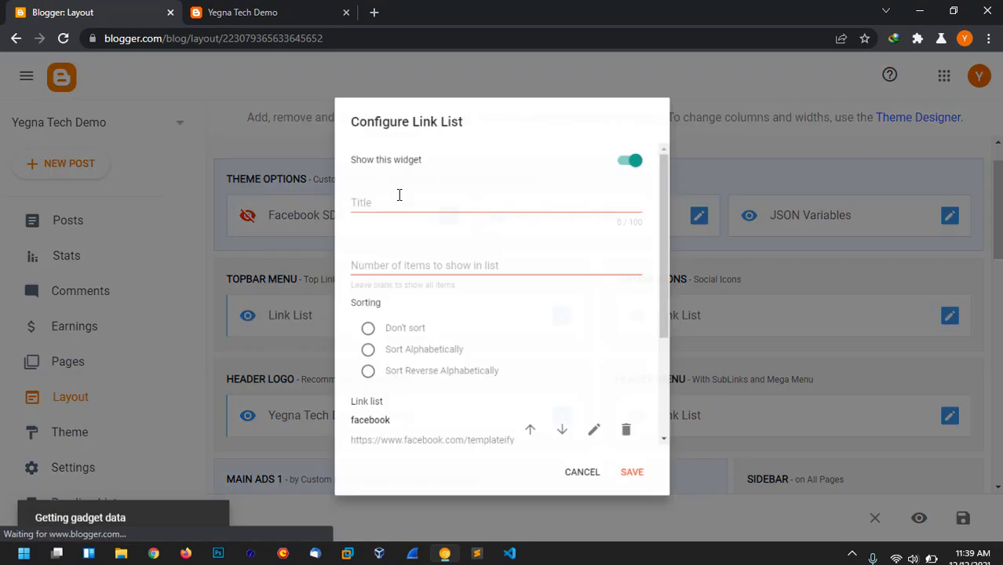
pyautogui.moveTo(680, 184); pyautogui.dragTo(660, 336)
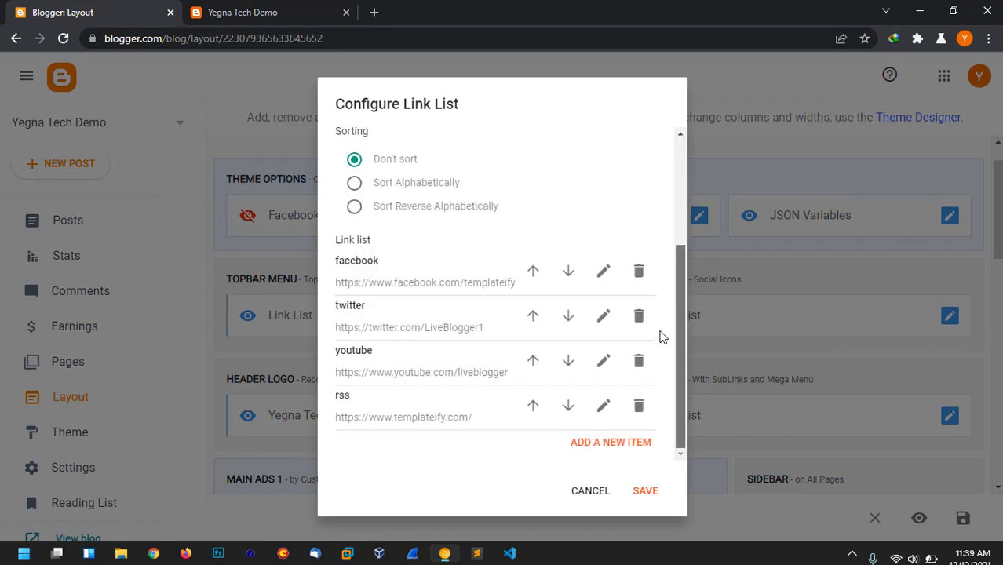
pyautogui.click(605, 444)
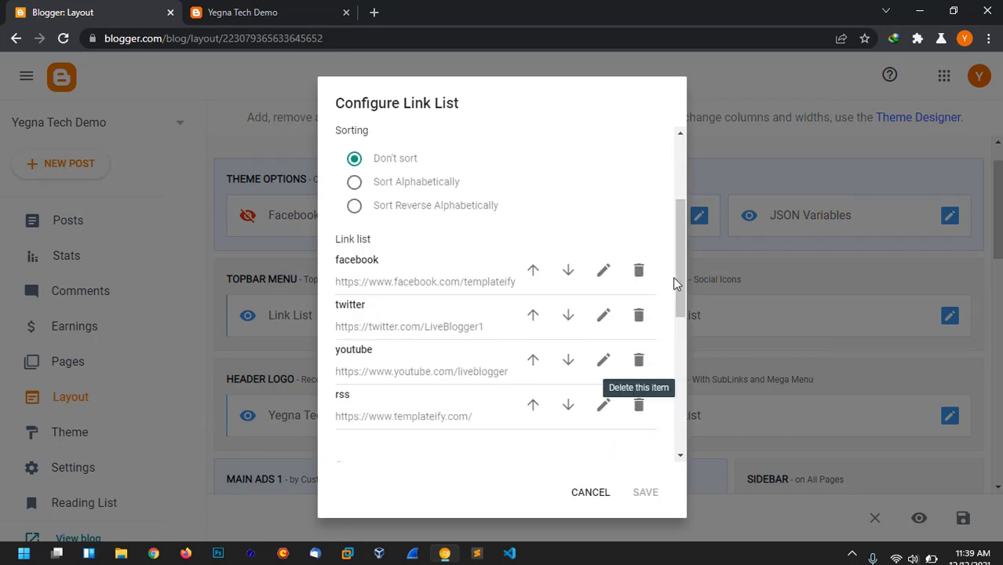
pyautogui.moveTo(676, 278); pyautogui.dragTo(651, 383)
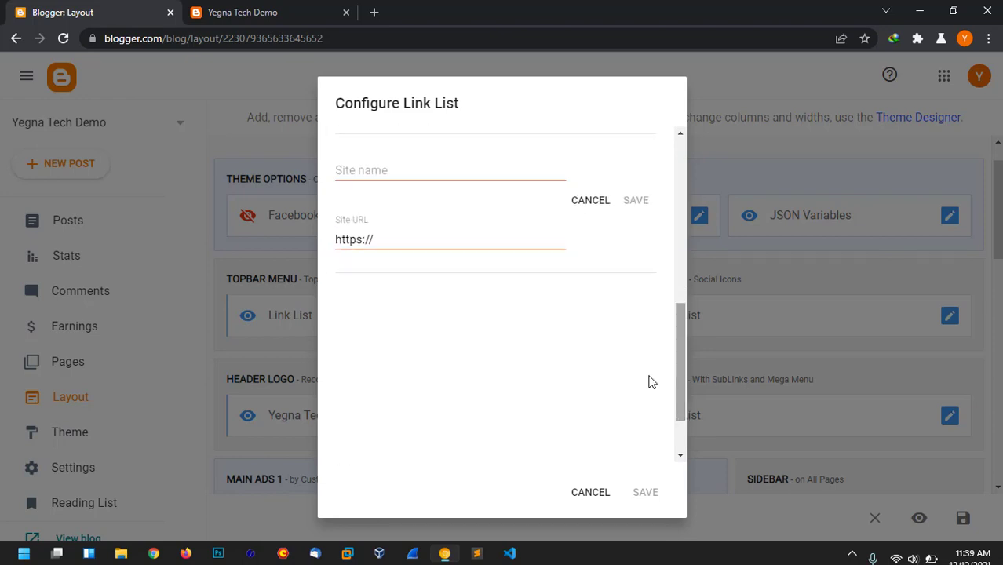
pyautogui.click(442, 232)
pyautogui.write('t.')
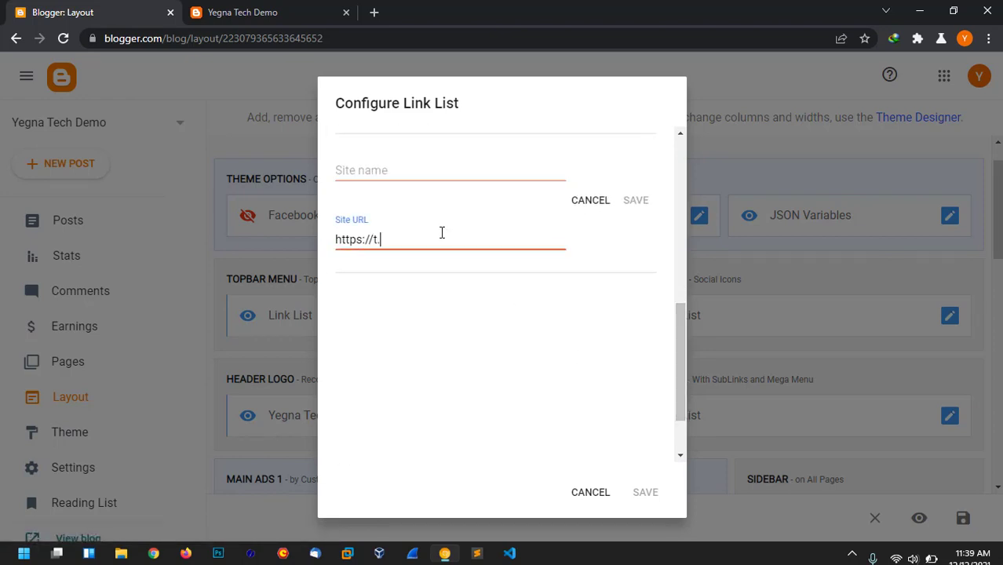
pyautogui.write('me/yegnatechet')
pyautogui.click(476, 171)
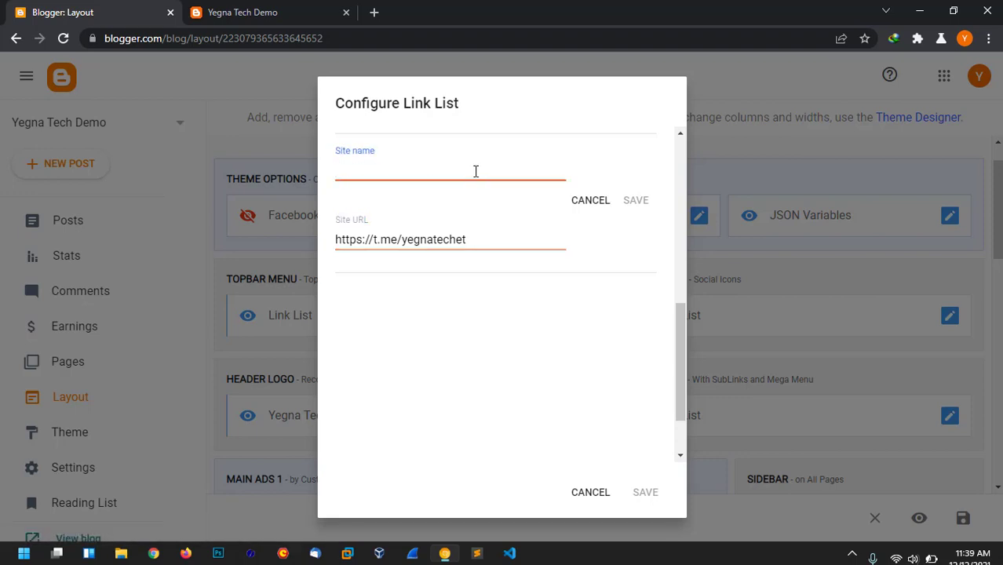
pyautogui.write('telegram')
pyautogui.click(640, 200)
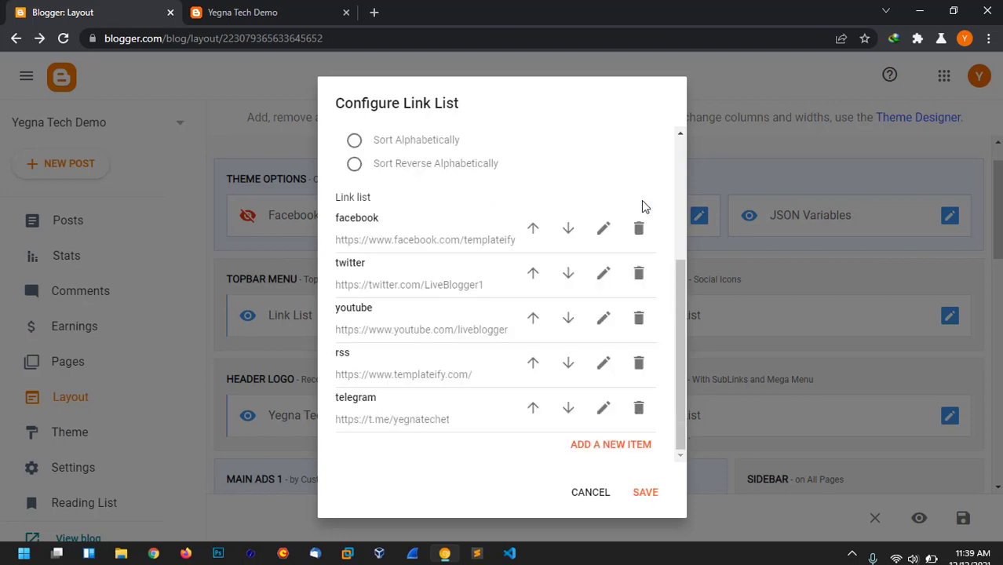
# - Save the Topbar Icons link list and reload the live blog to check its social icons
pyautogui.click(644, 493)
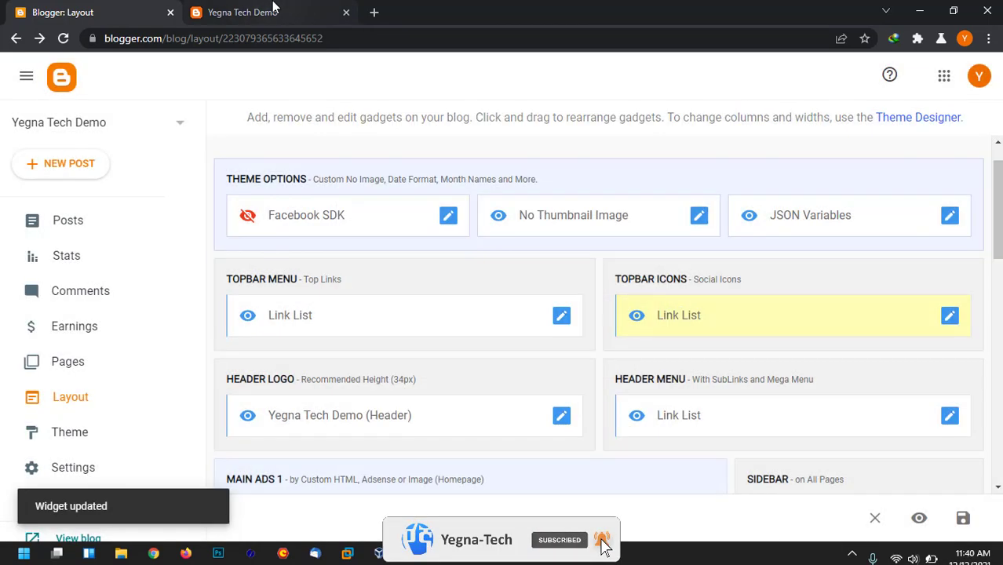
pyautogui.click(273, 6)
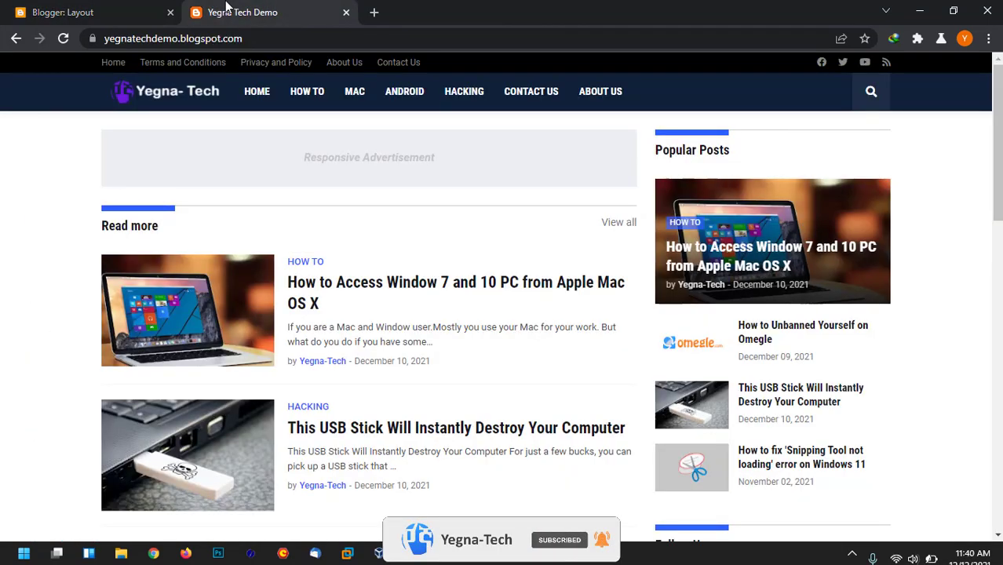
pyautogui.click(63, 38)
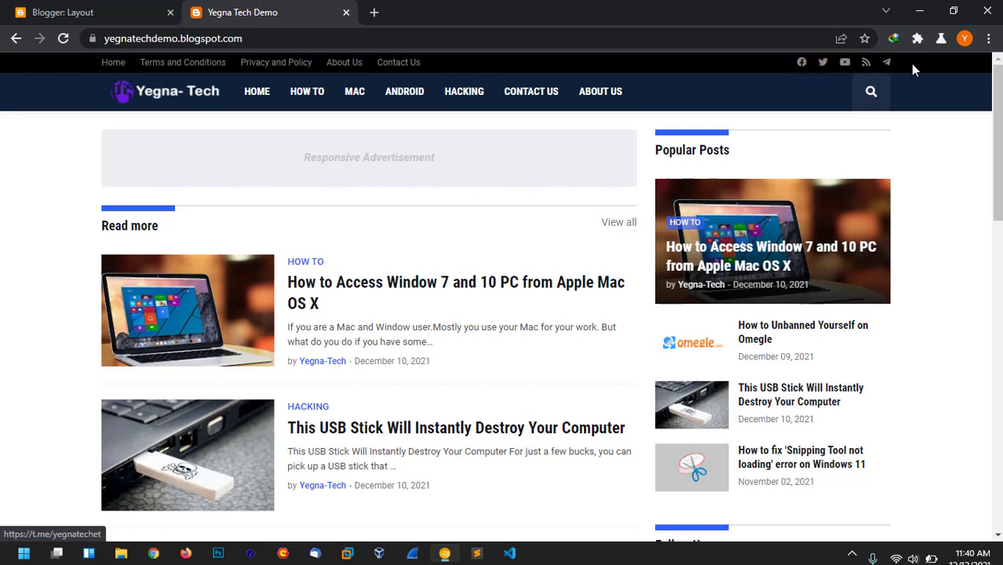
# - Reopen the Topbar Icons link list in the layout, review its social link entries and save the list
pyautogui.click(110, 8)
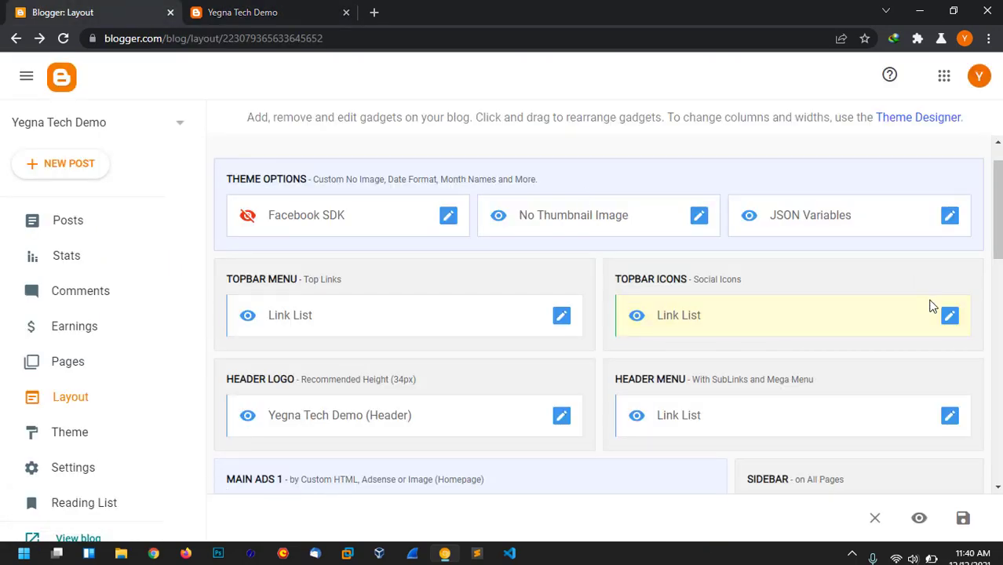
pyautogui.click(953, 319)
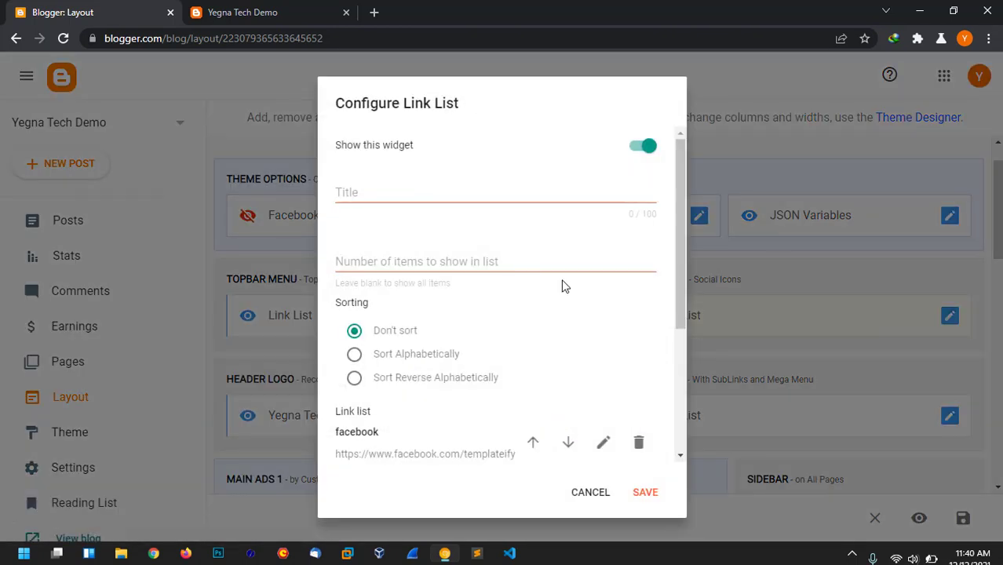
pyautogui.moveTo(675, 259); pyautogui.dragTo(639, 336)
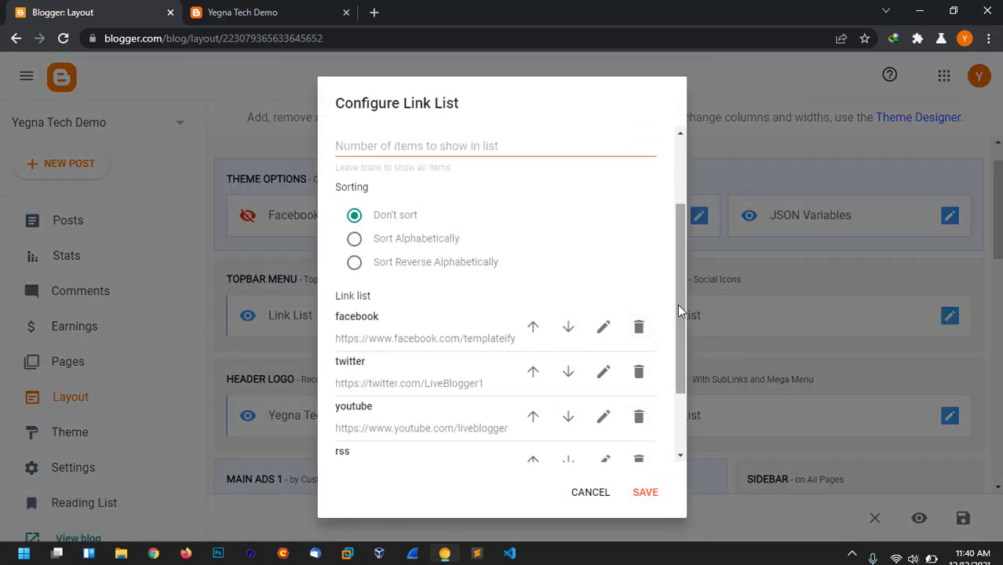
pyautogui.moveTo(680, 310); pyautogui.dragTo(676, 325)
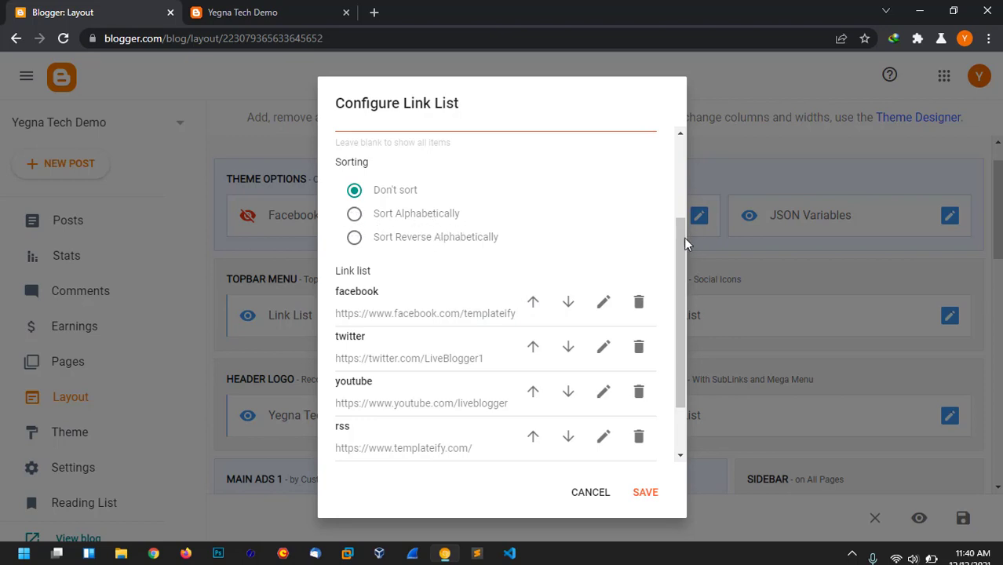
pyautogui.click(646, 493)
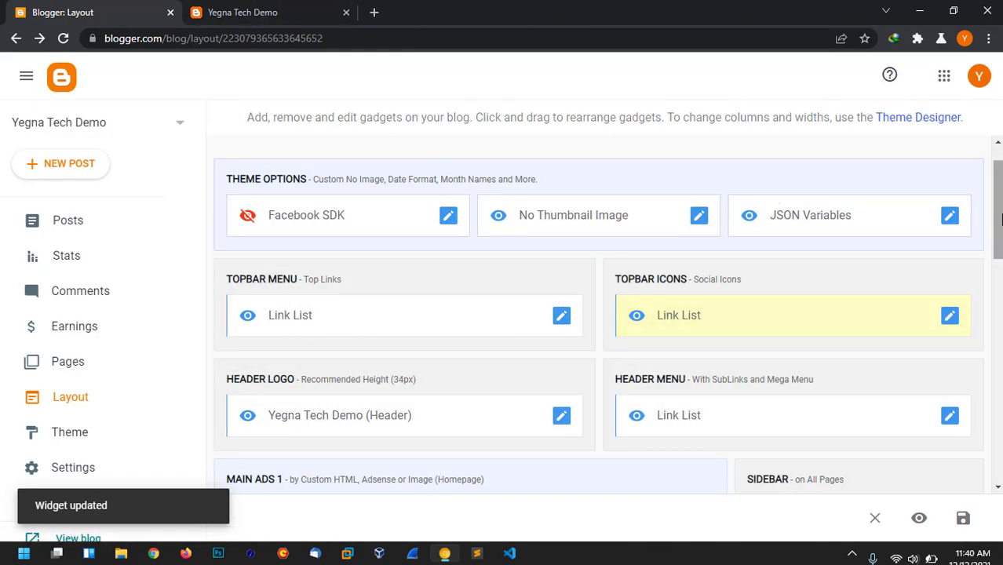
# - Find the About Section in the layout and examine the matching logo, description and social icons in the live blog's footer
pyautogui.moveTo(998, 220); pyautogui.dragTo(999, 439)
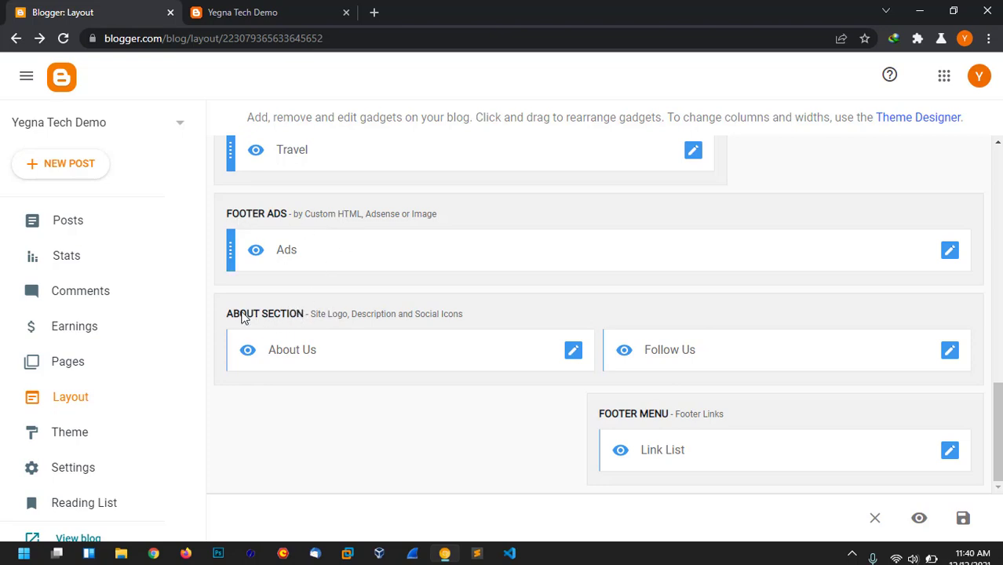
pyautogui.click(277, 9)
pyautogui.moveTo(998, 173); pyautogui.dragTo(998, 483)
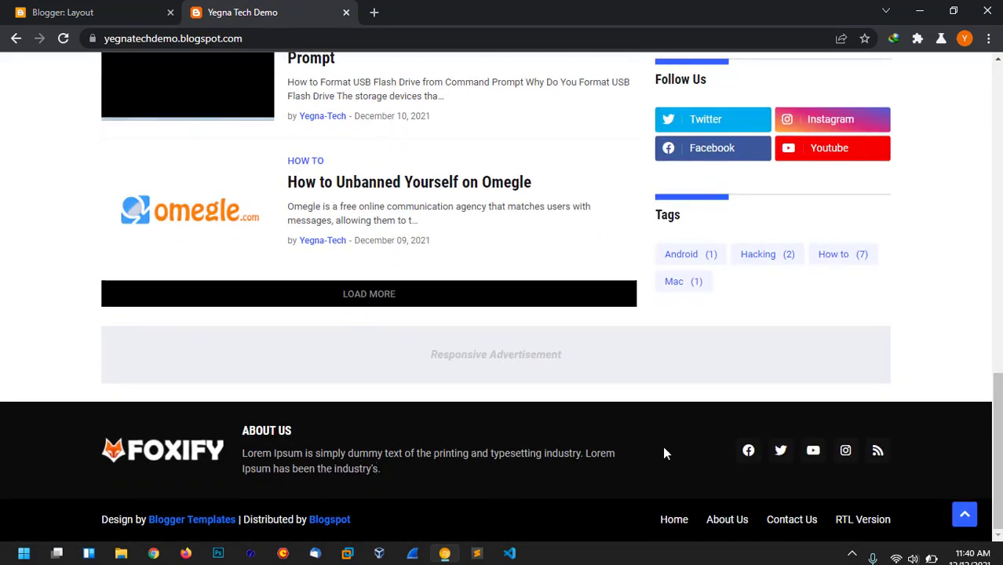
pyautogui.moveTo(641, 437); pyautogui.dragTo(257, 459)
pyautogui.click(257, 459)
pyautogui.moveTo(244, 453)
pyautogui.mouseDown()
pyautogui.moveTo(325, 468)
pyautogui.moveTo(386, 463)
pyautogui.moveTo(371, 454)
pyautogui.moveTo(259, 470)
pyautogui.moveTo(253, 455)
pyautogui.mouseUp()
pyautogui.click(381, 458)
pyautogui.click(371, 455)
pyautogui.click(252, 459)
# - Open the About Us gadget in the layout's About Section and review its title, caption, link and image settings
pyautogui.click(102, 9)
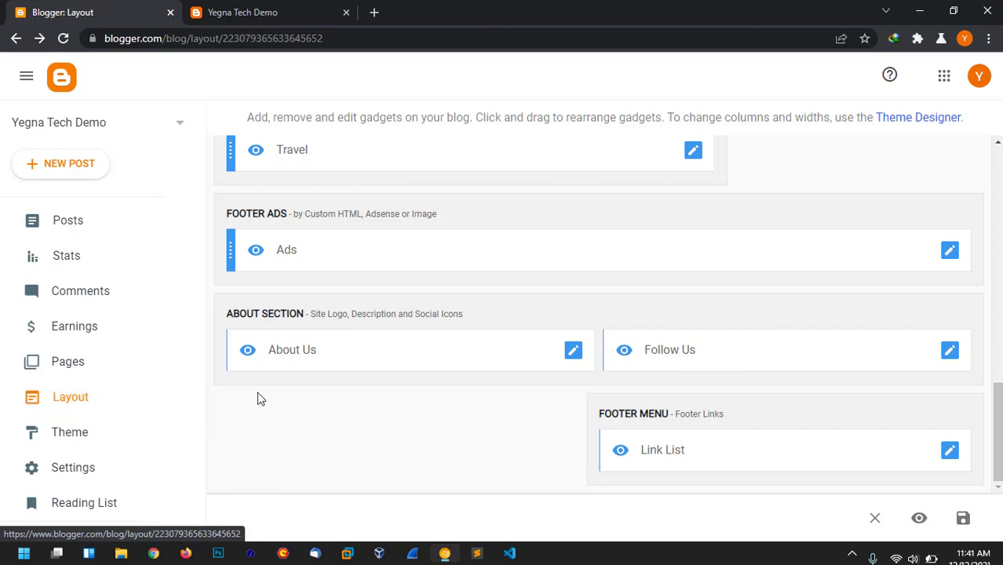
pyautogui.click(574, 353)
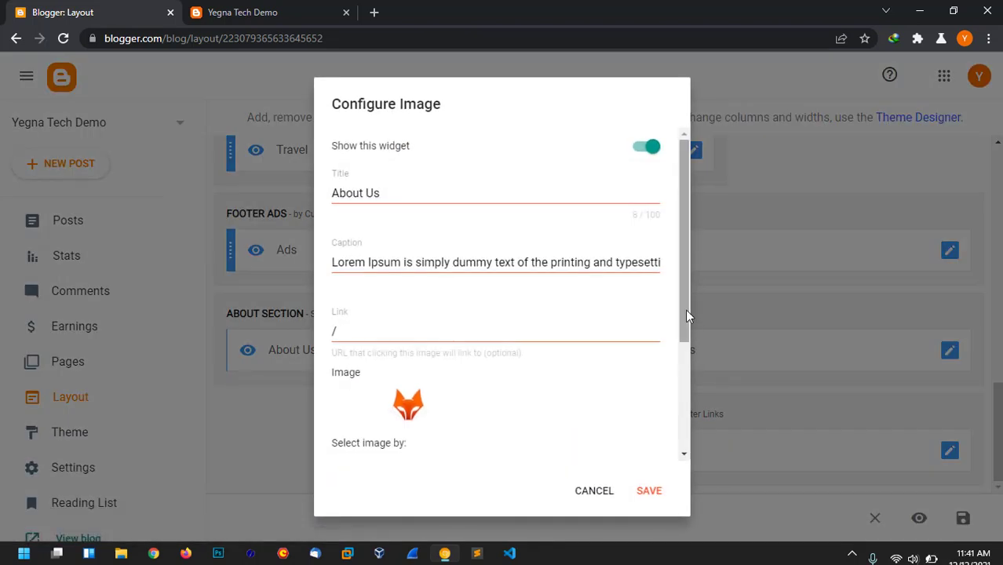
pyautogui.scroll(-1, 681, 353)
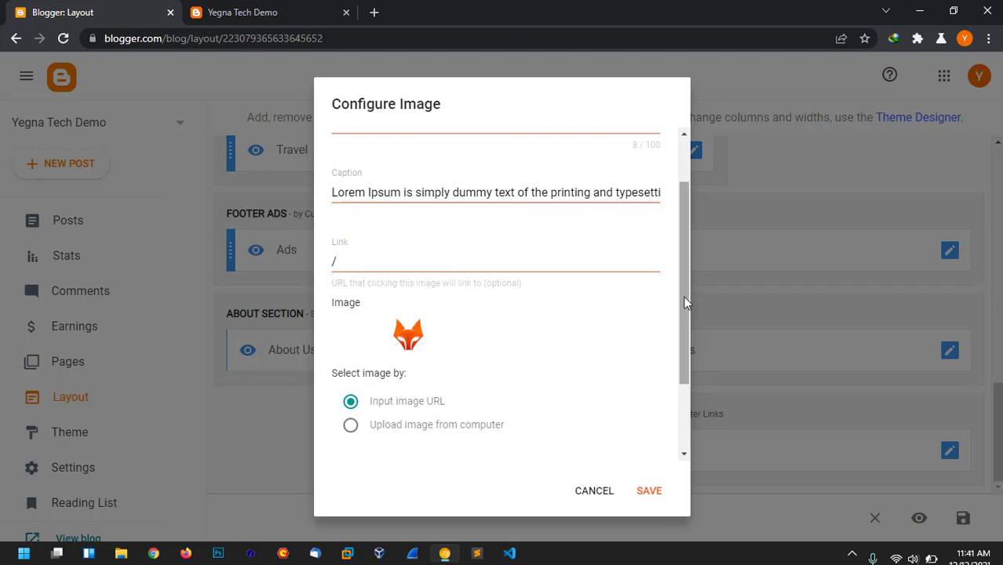
pyautogui.moveTo(684, 302); pyautogui.dragTo(667, 249)
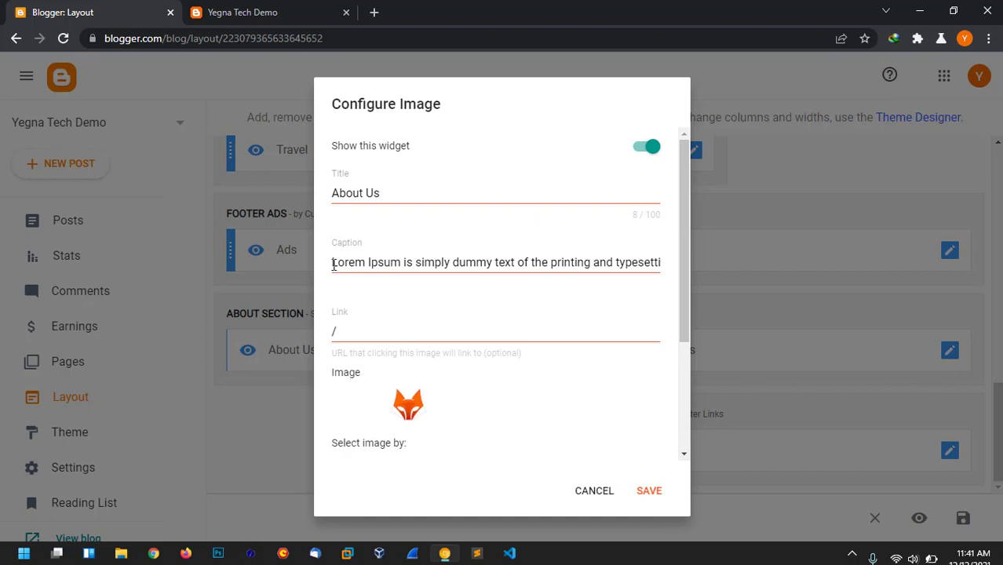
pyautogui.moveTo(333, 264); pyautogui.dragTo(664, 386)
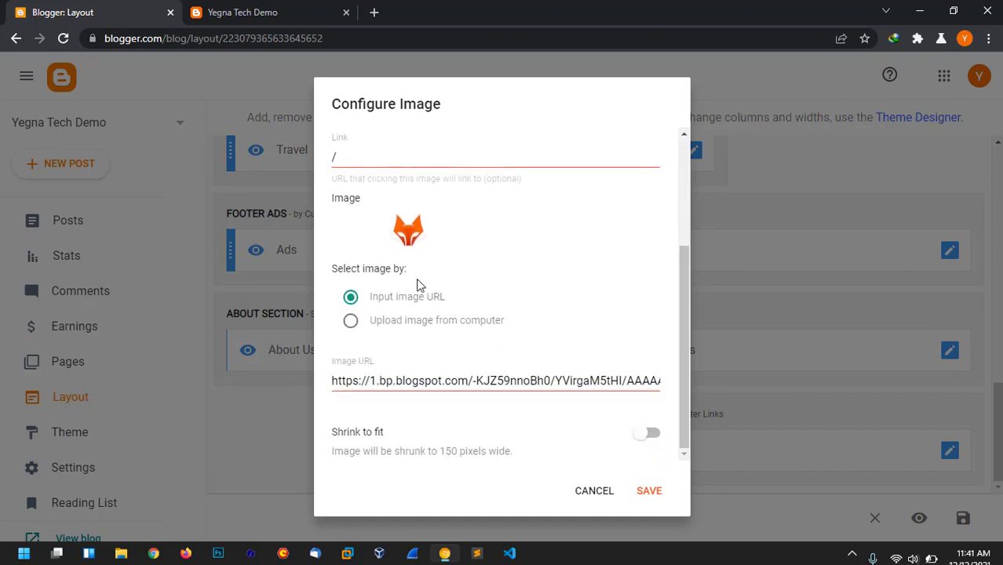
# - Upload bloglogo.png from the Music folder as the About Us image, save the gadget and switch to the live blog
pyautogui.click(350, 321)
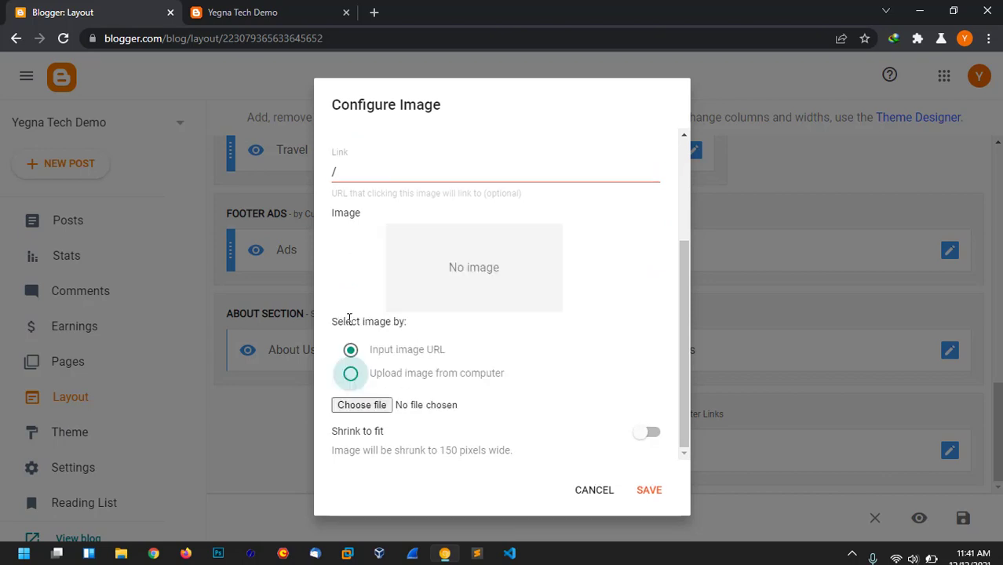
pyautogui.click(378, 408)
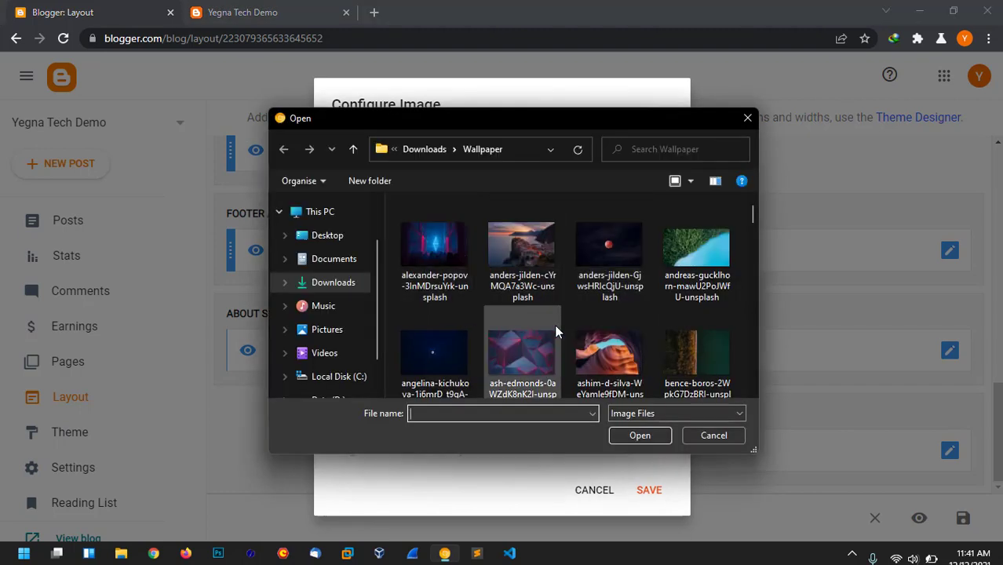
pyautogui.click(331, 310)
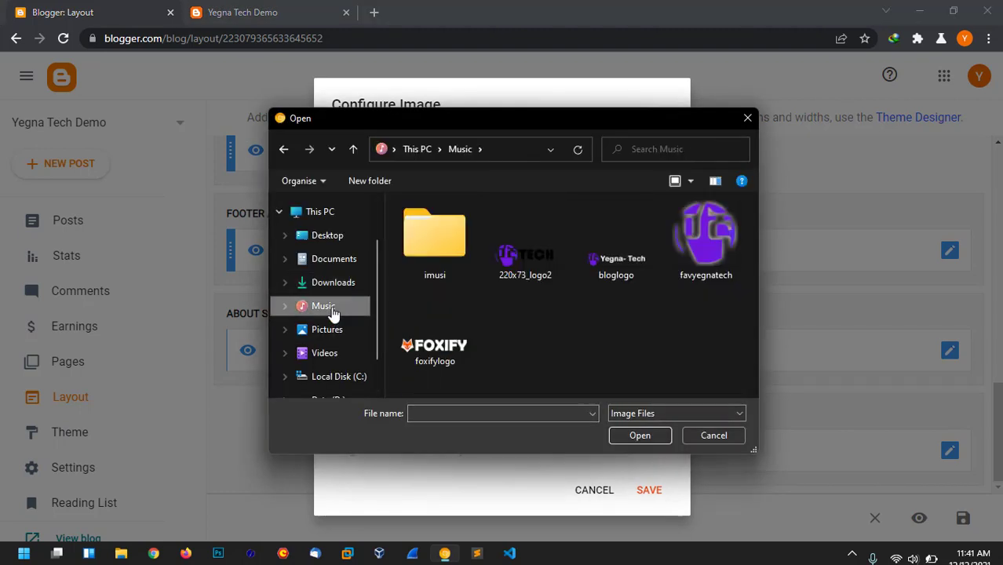
pyautogui.click(632, 251)
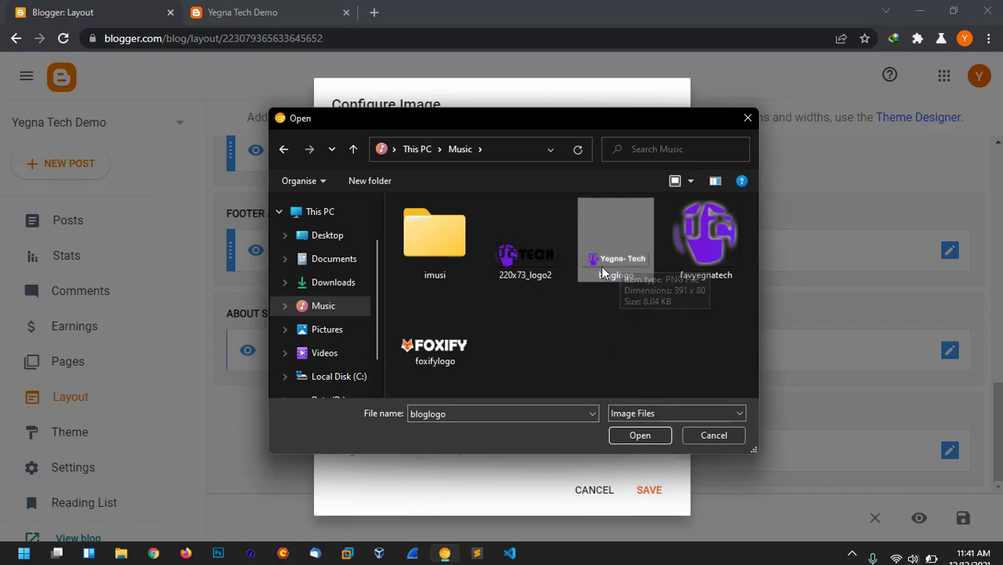
pyautogui.click(640, 435)
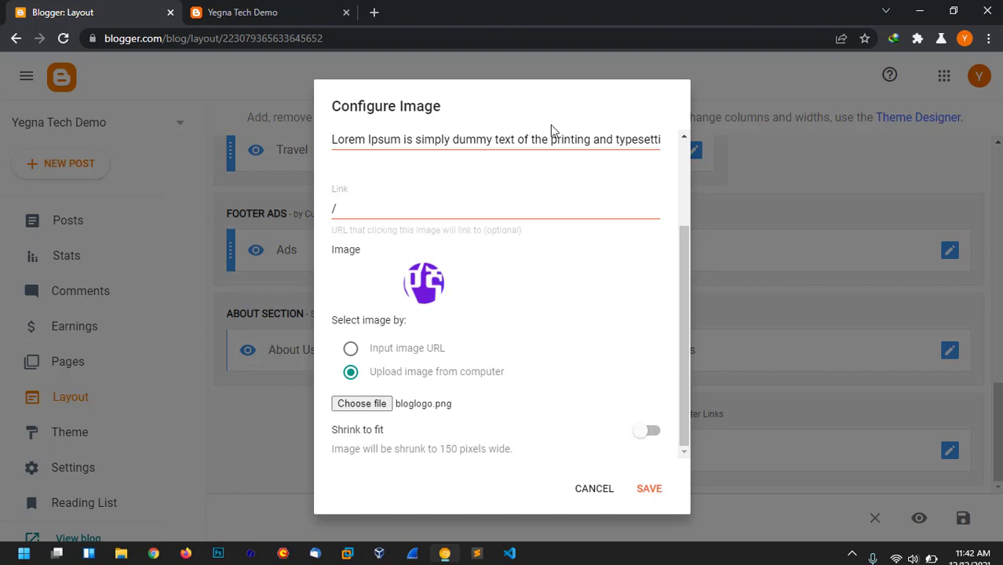
pyautogui.click(654, 491)
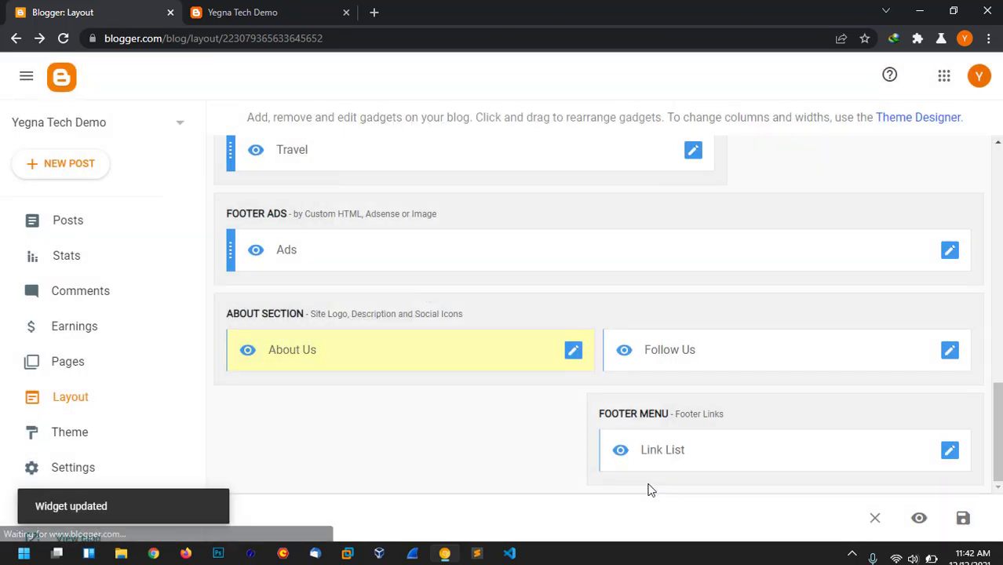
pyautogui.click(244, 9)
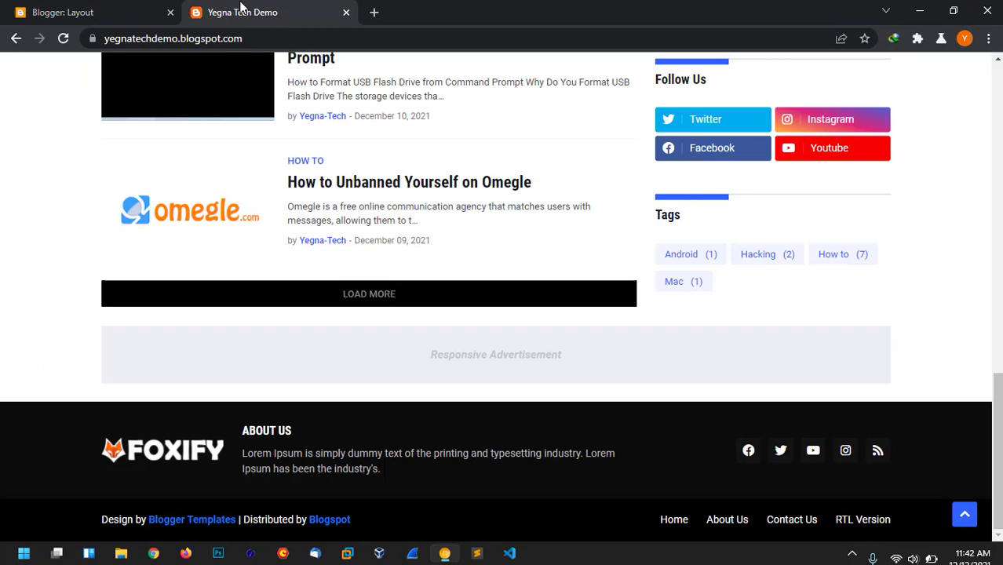
# - Reload the live blog and check the footer's About Us logo and the homepage link behind it
pyautogui.click(63, 37)
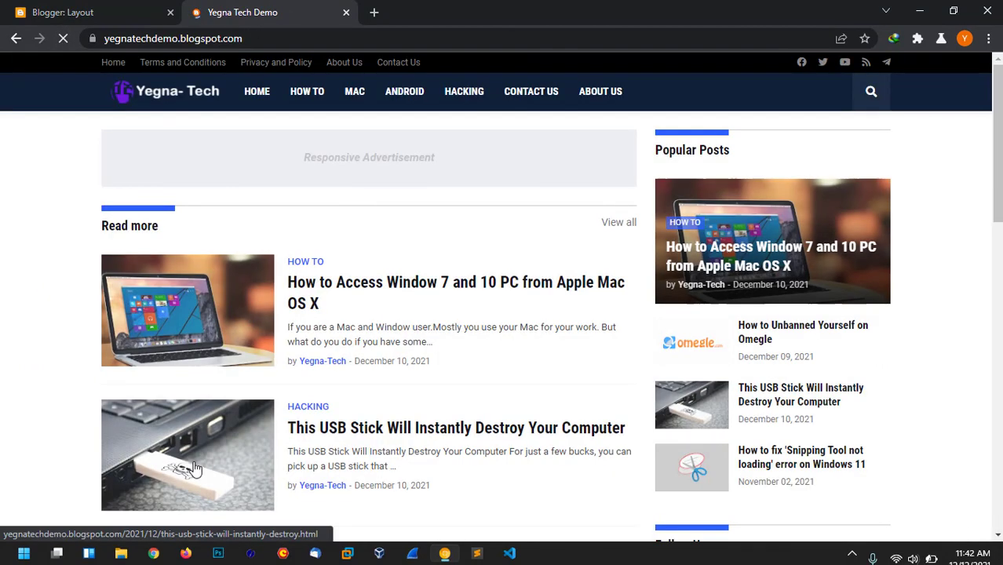
pyautogui.scroll(-15, 153, 471)
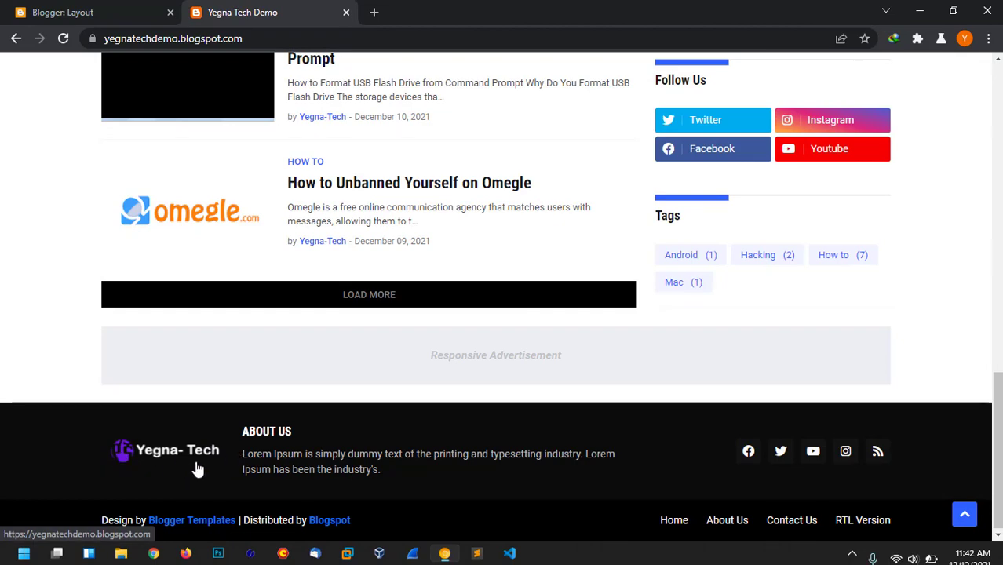
pyautogui.click(128, 459)
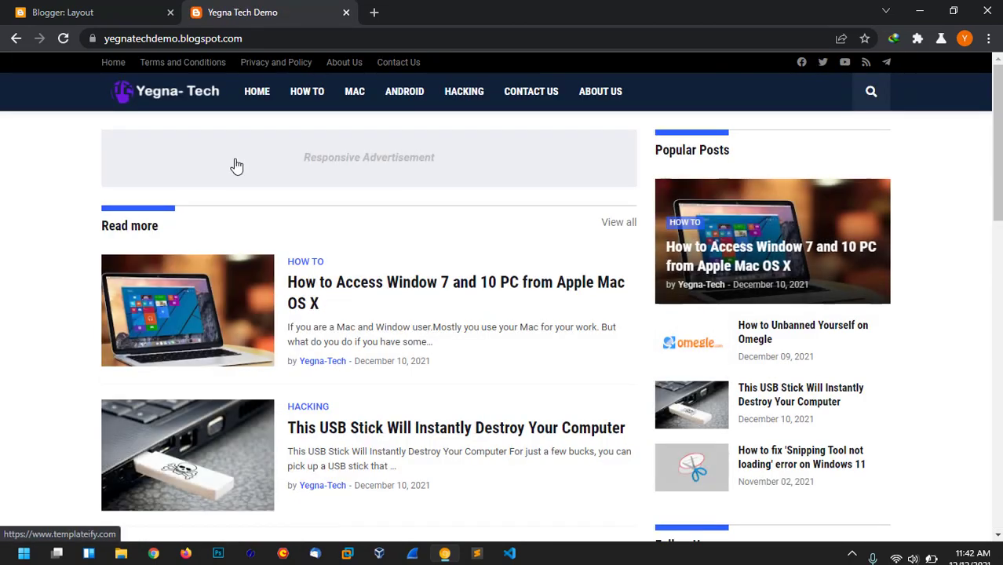
pyautogui.scroll(-7, 807, 248)
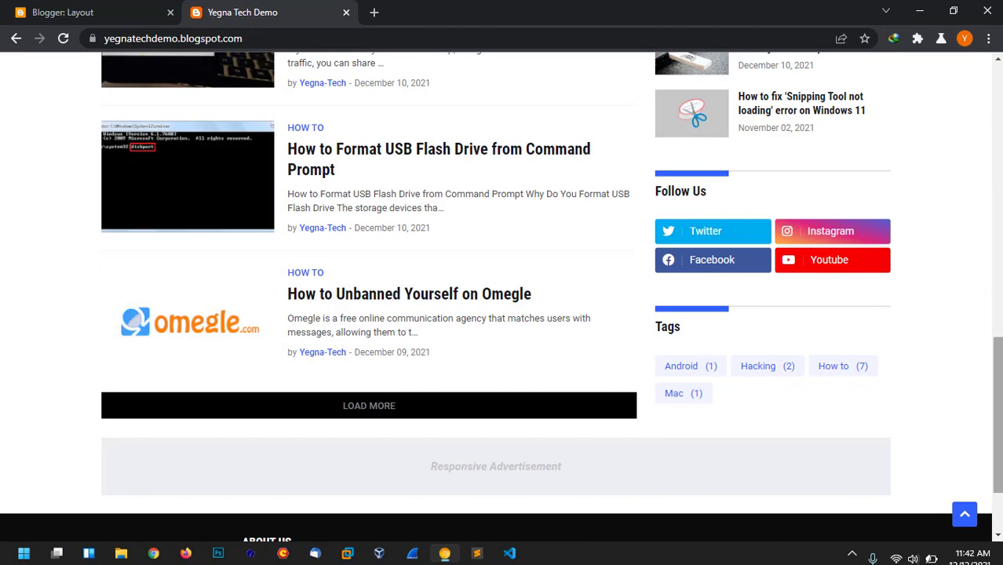
pyautogui.scroll(-2, 581, 463)
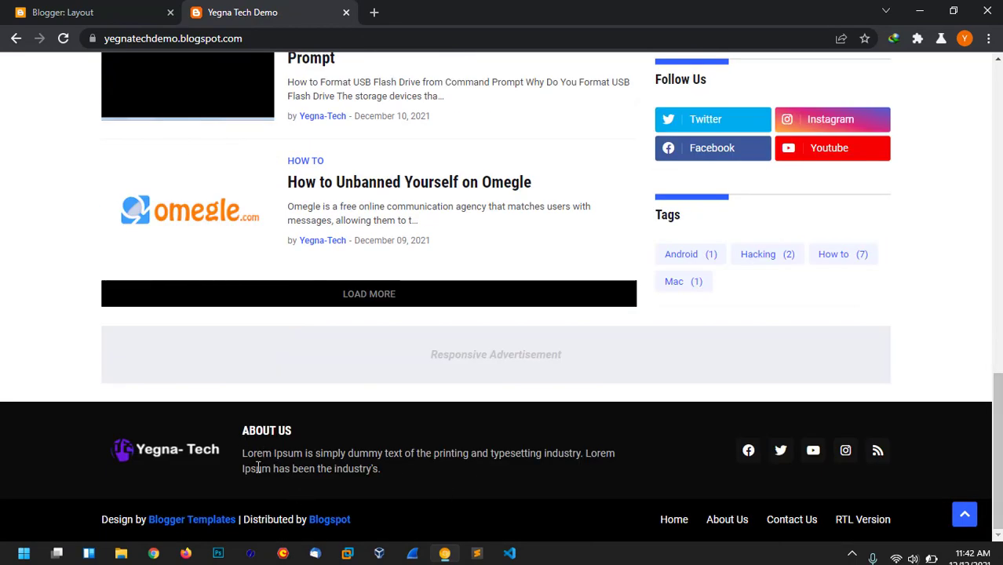
# - Replace the caption of the About Us gadget in the layout's About Section with "Yegn Tech is a professional website devlopment"
pyautogui.click(108, 9)
pyautogui.click(573, 350)
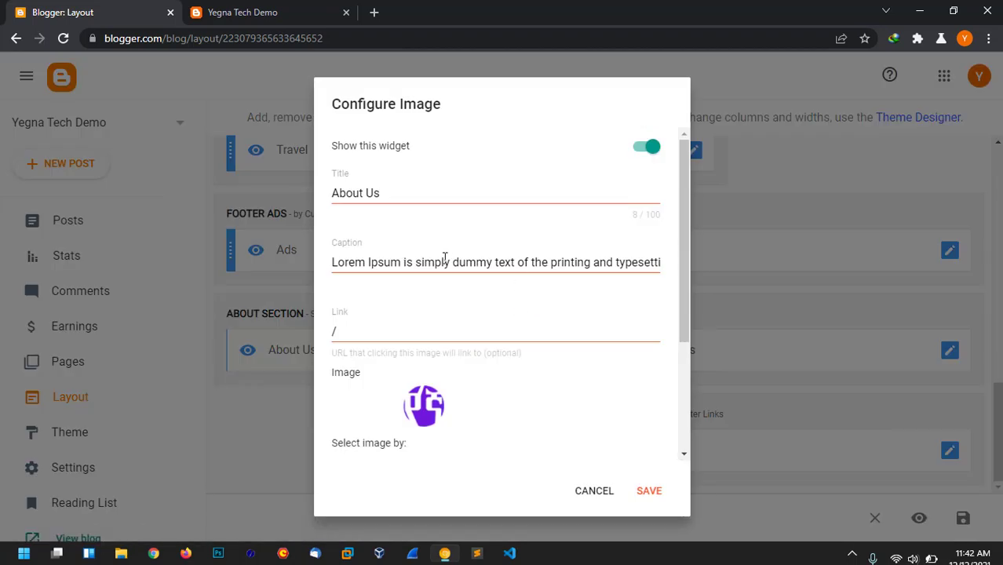
pyautogui.click(444, 261)
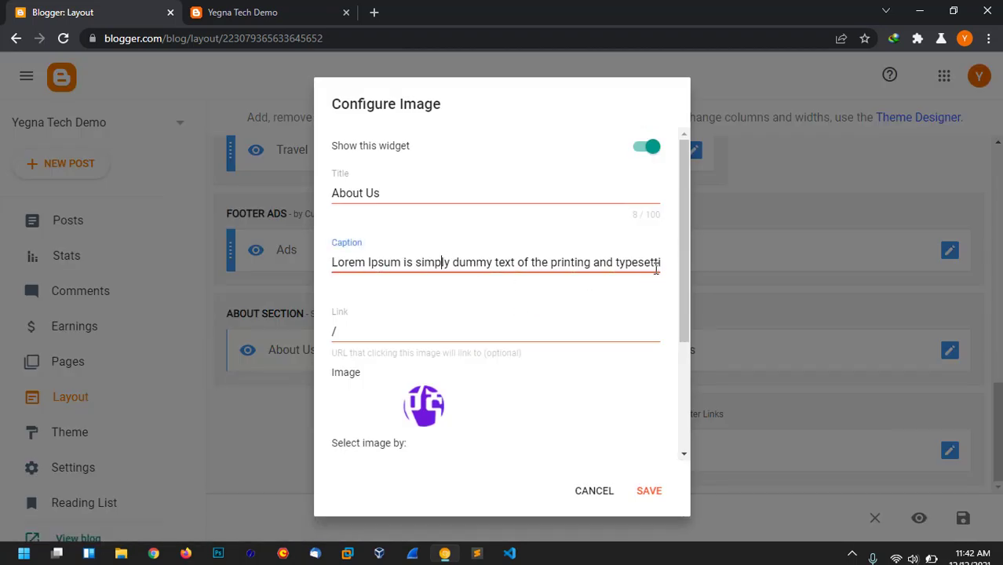
pyautogui.hotkey('ctrl', 'a')
pyautogui.press('BackSpace')
pyautogui.write('Ye')
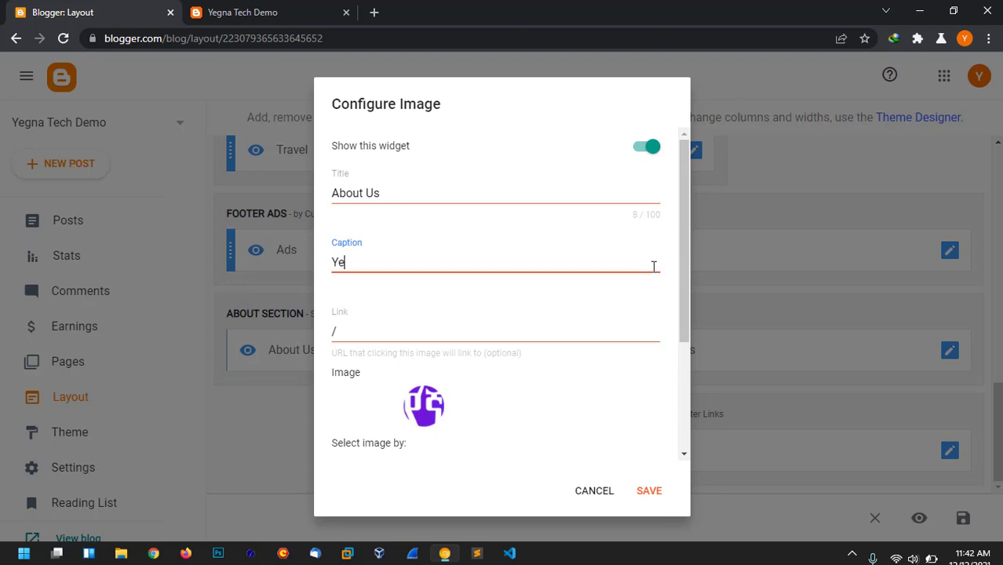
pyautogui.write('gn Tech is a professional')
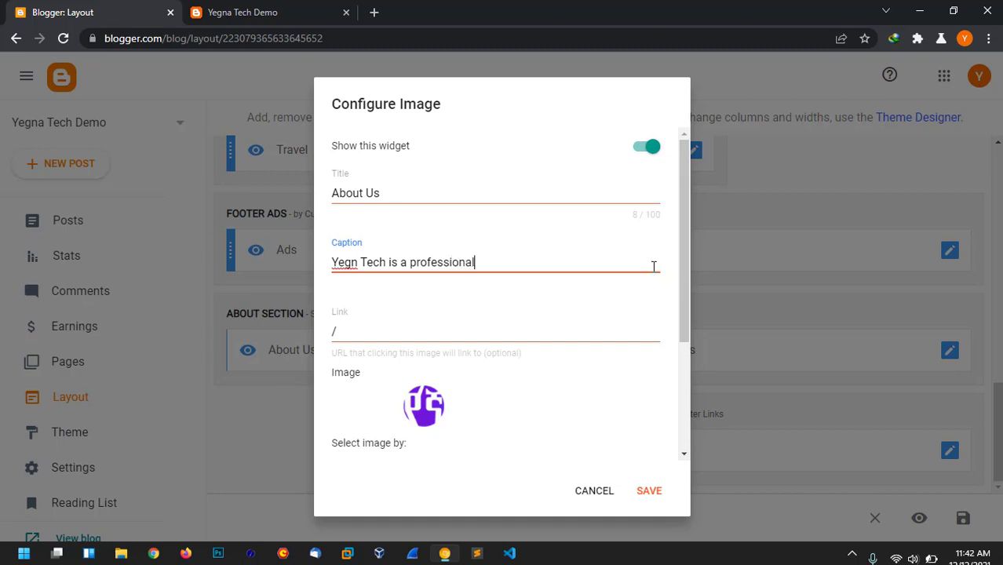
pyautogui.write('ebsite devlopm')
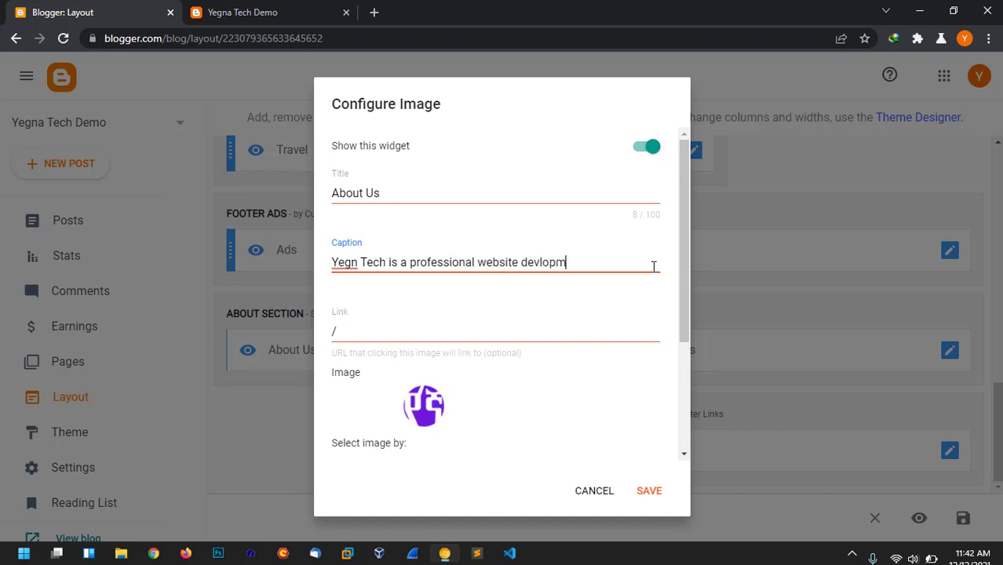
pyautogui.write('ent')
# - Correct the caption's last word to "development", end the caption with a row of dots and save the About Us gadget
pyautogui.rightClick(563, 262)
pyautogui.click(636, 276)
pyautogui.moveTo(611, 262); pyautogui.dragTo(321, 255)
pyautogui.click(638, 268)
pyautogui.moveTo(620, 262); pyautogui.dragTo(645, 255)
pyautogui.click(650, 491)
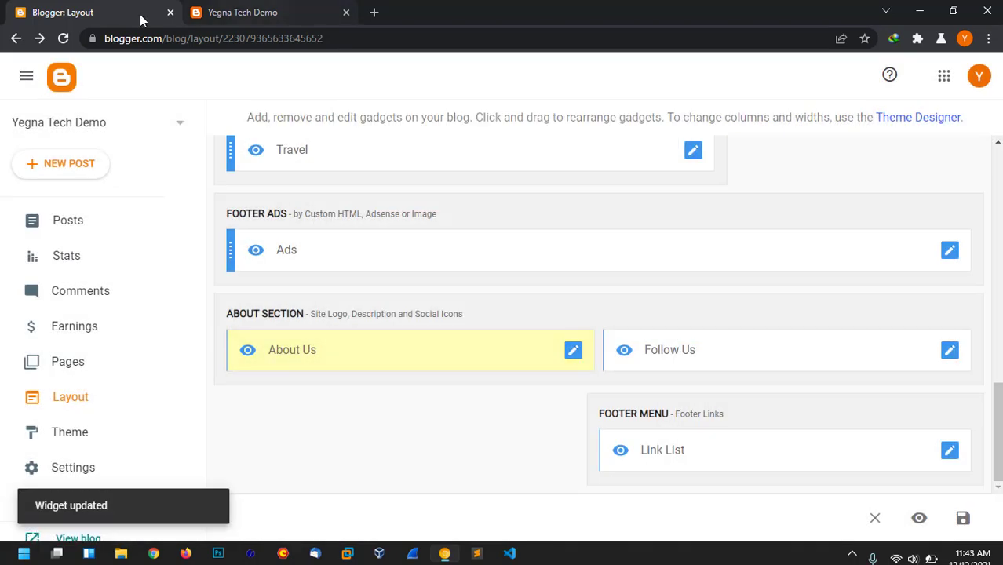
# - Reload the live blog and check the About Us description in the footer
pyautogui.click(263, 8)
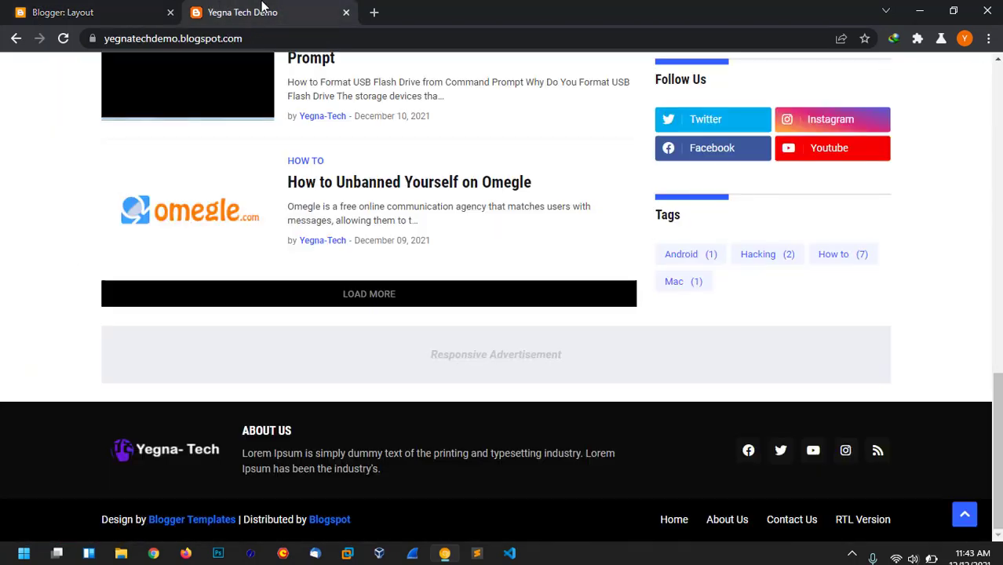
pyautogui.click(62, 38)
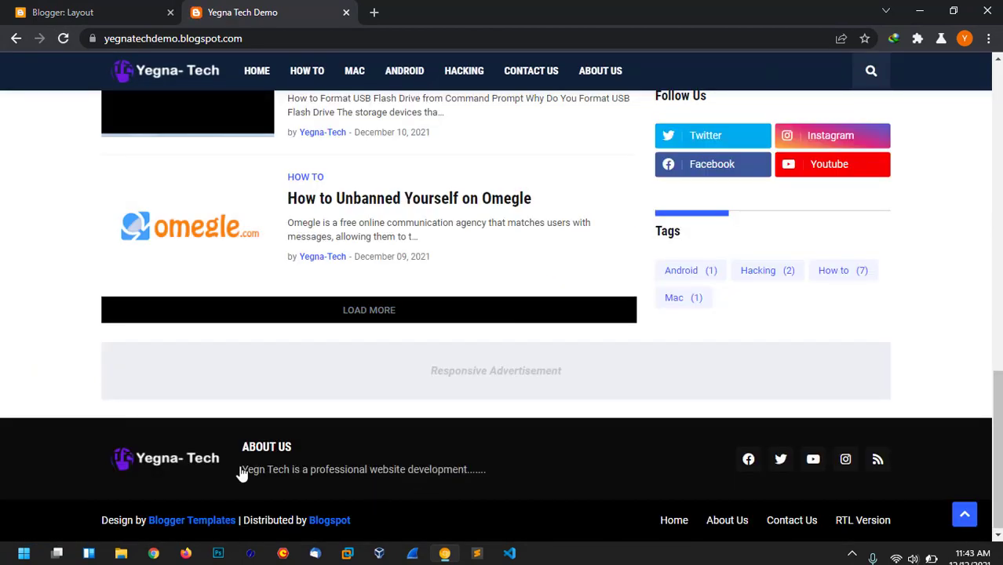
pyautogui.moveTo(242, 469); pyautogui.dragTo(515, 500)
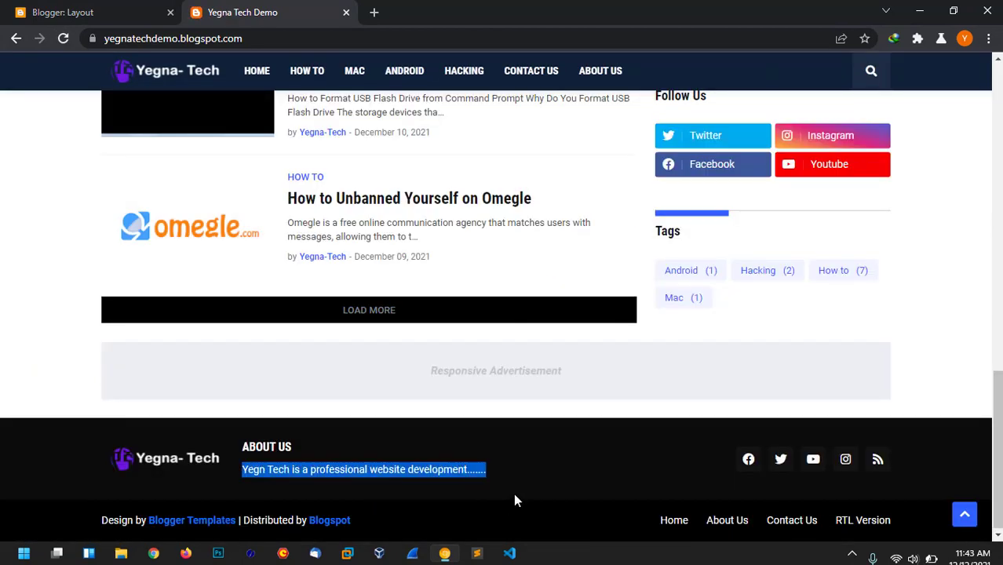
pyautogui.click(480, 470)
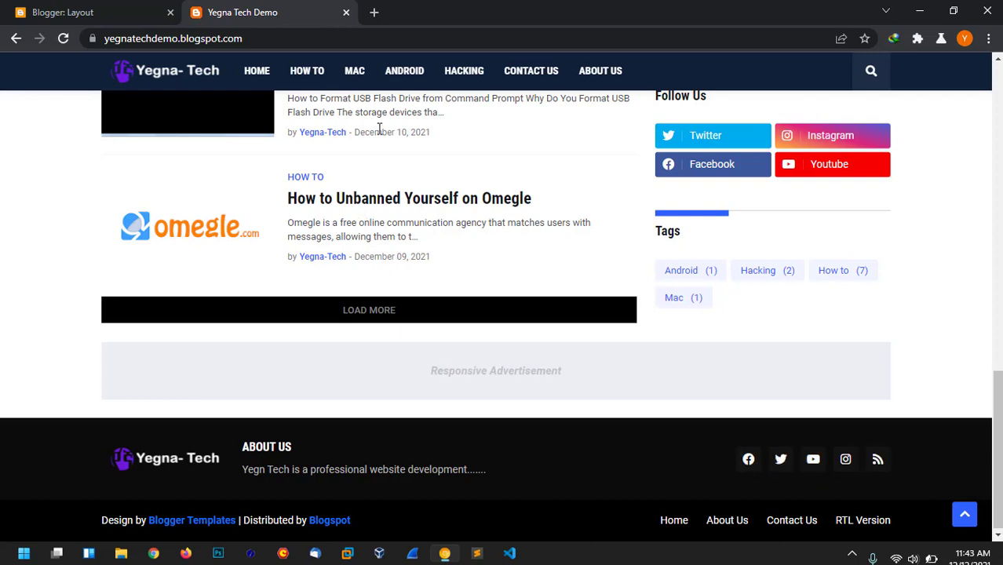
# - Compare the layout with the live blog and review its gadget sections from Theme Options down to the About Section
pyautogui.click(143, 7)
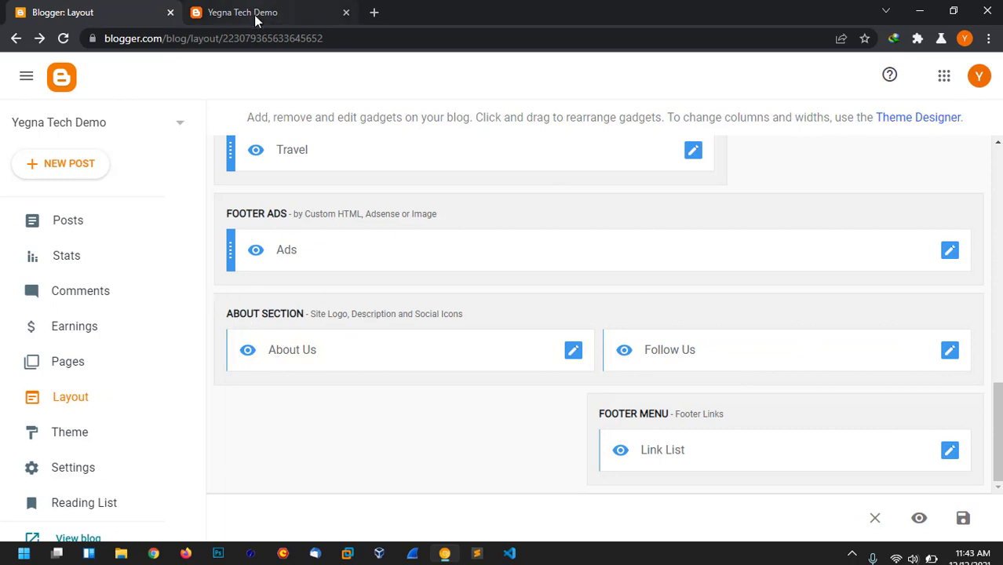
pyautogui.click(310, 7)
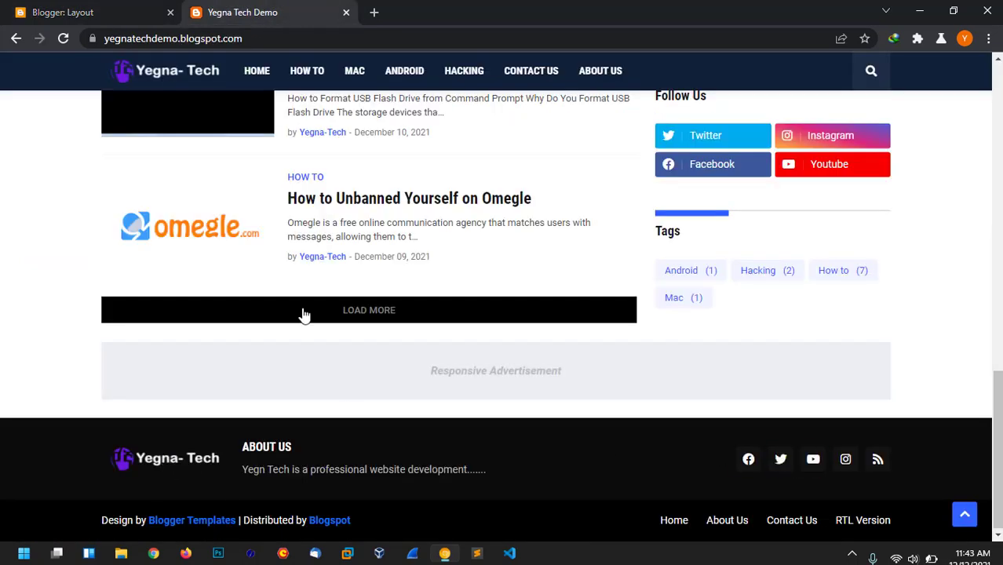
pyautogui.click(63, 9)
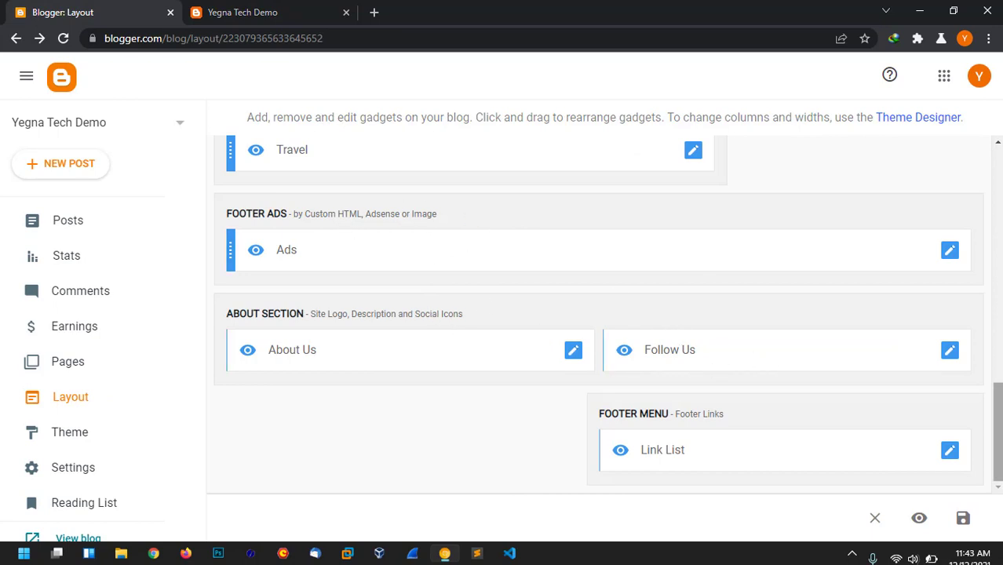
pyautogui.moveTo(1001, 478); pyautogui.dragTo(1002, 290)
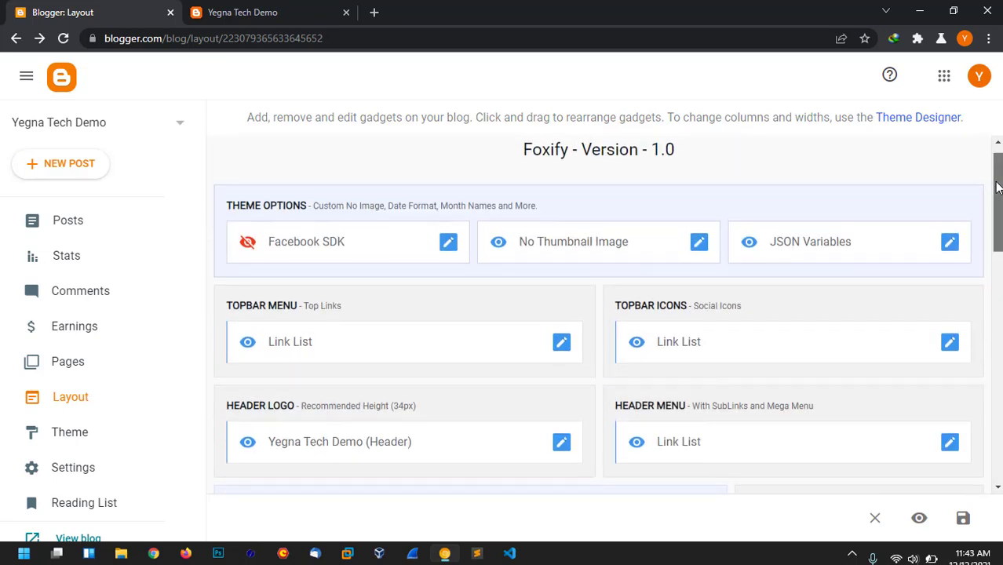
pyautogui.scroll(-5, 596, 314)
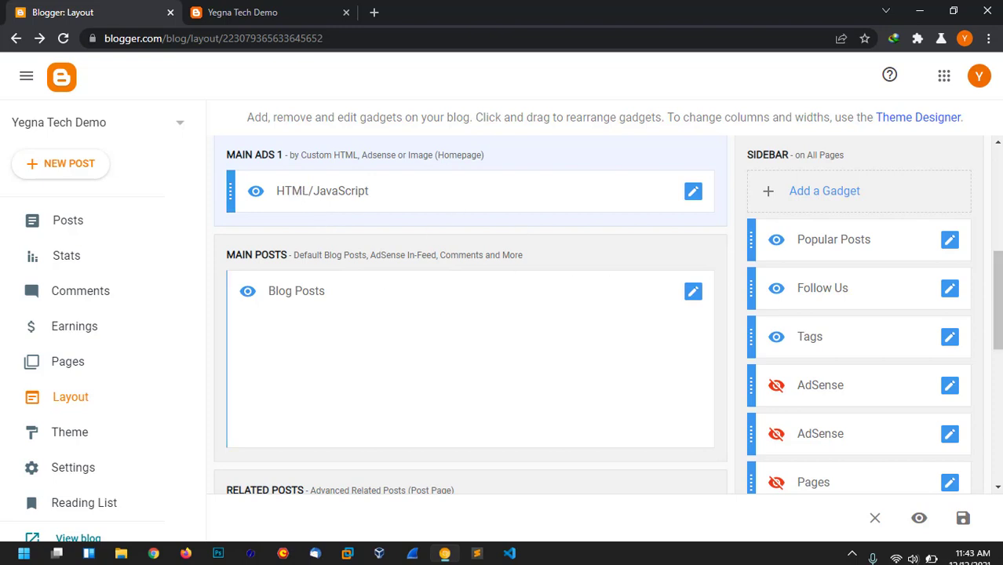
pyautogui.moveTo(997, 337); pyautogui.dragTo(997, 469)
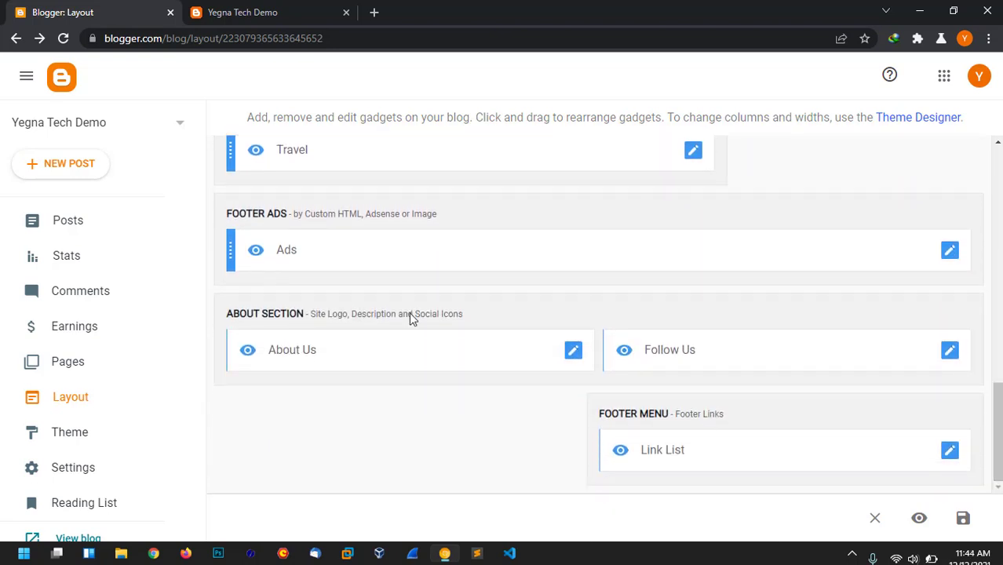
pyautogui.click(950, 352)
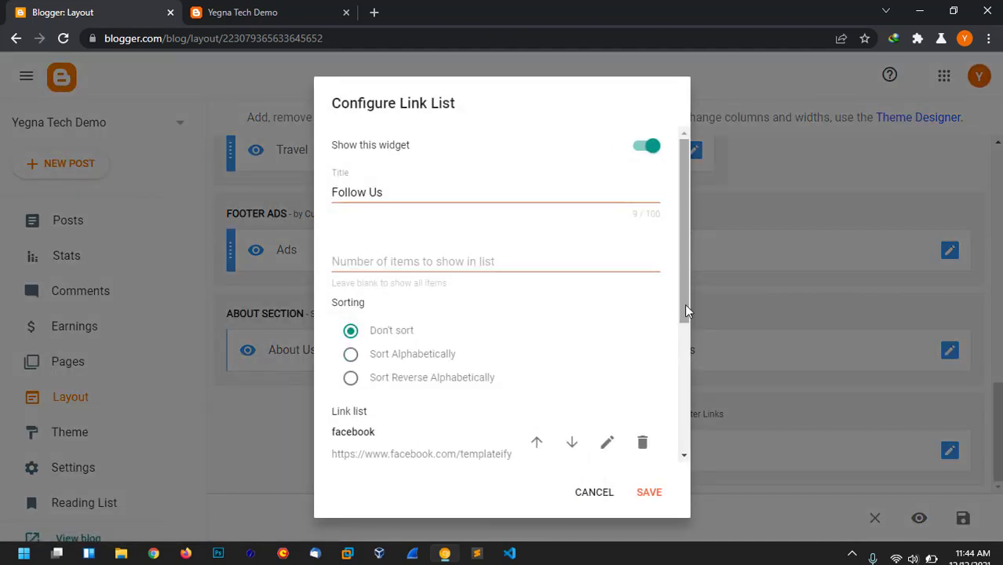
pyautogui.moveTo(684, 303); pyautogui.dragTo(696, 457)
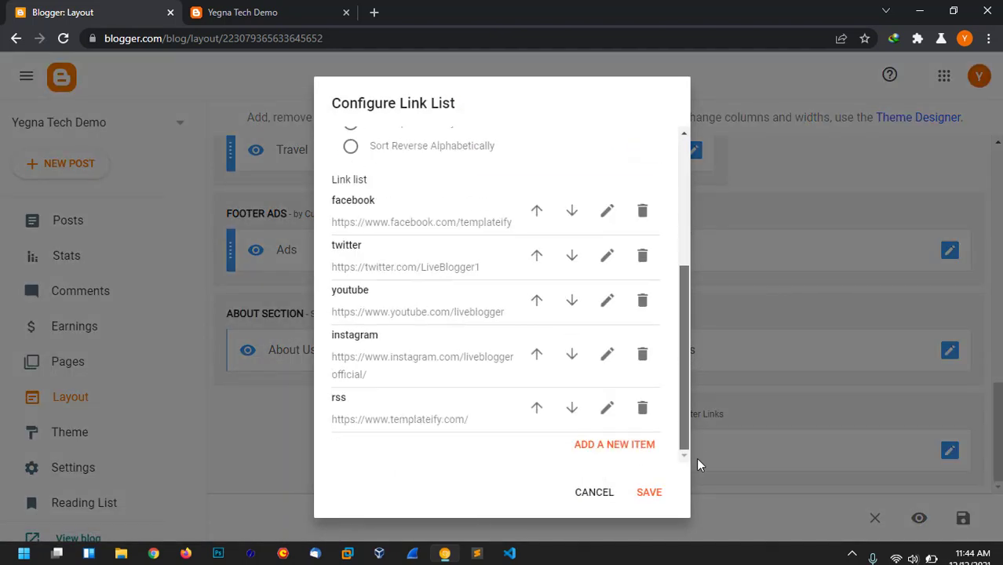
pyautogui.click(642, 446)
pyautogui.moveTo(684, 316); pyautogui.dragTo(688, 416)
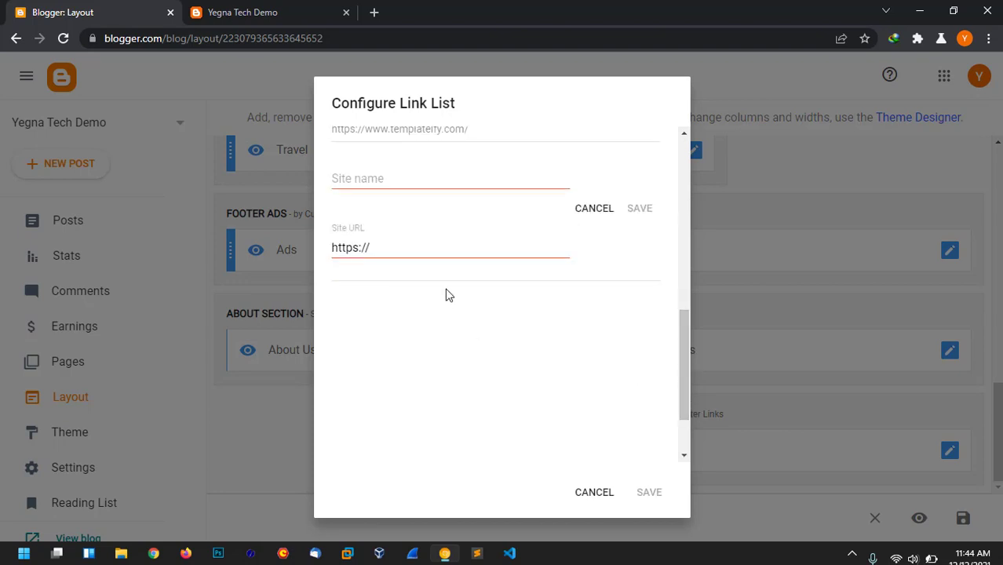
pyautogui.click(460, 248)
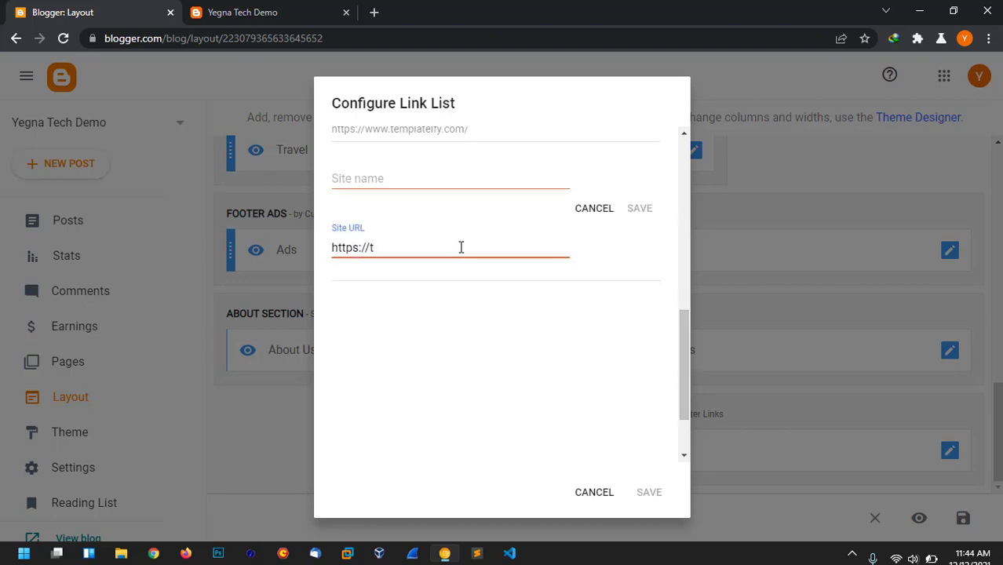
pyautogui.write('t.me/')
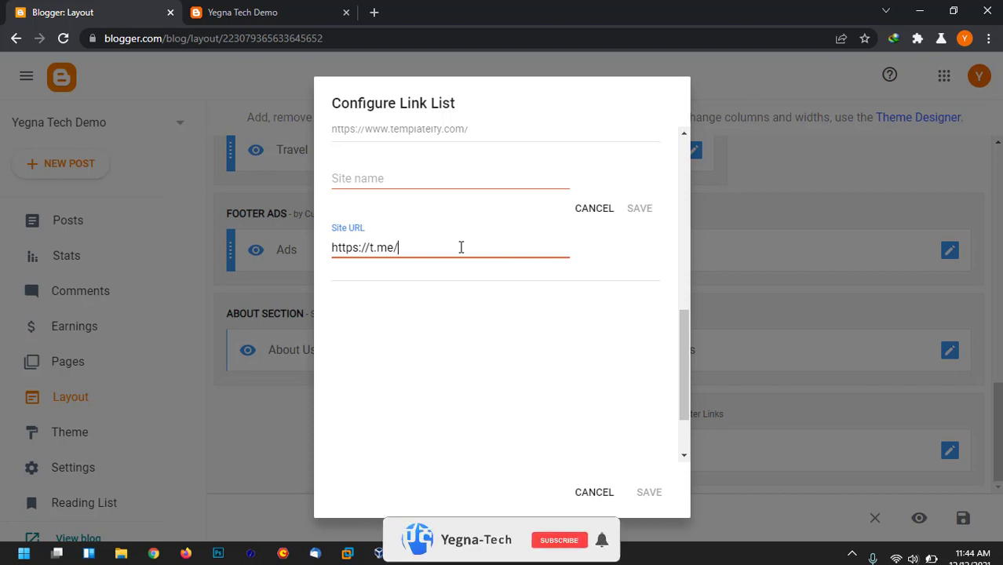
pyautogui.write('yegna')
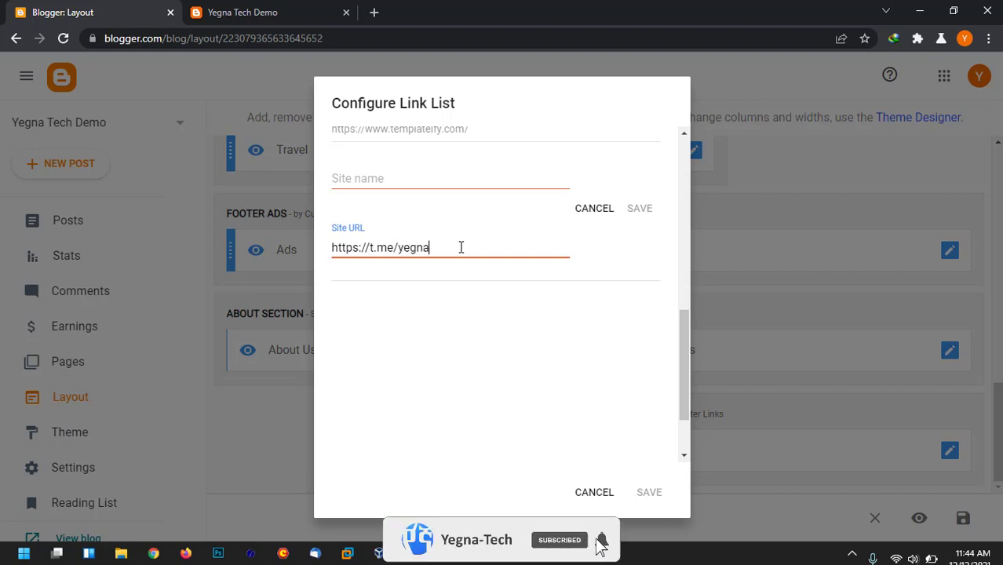
pyautogui.write('techet')
# - Name the new link item "telegram" and save both the item and the Follow Us gadget
pyautogui.click(434, 176)
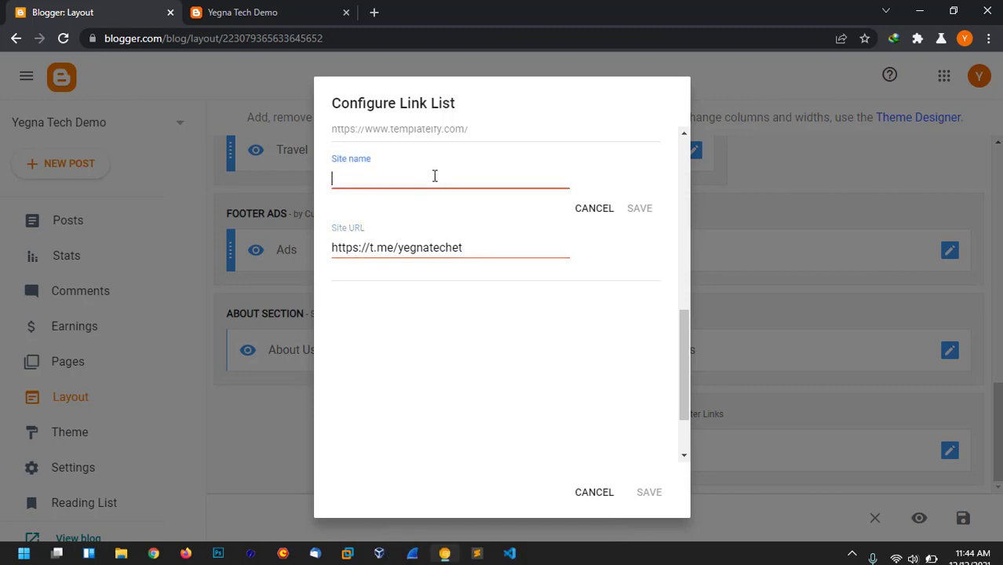
pyautogui.write('t')
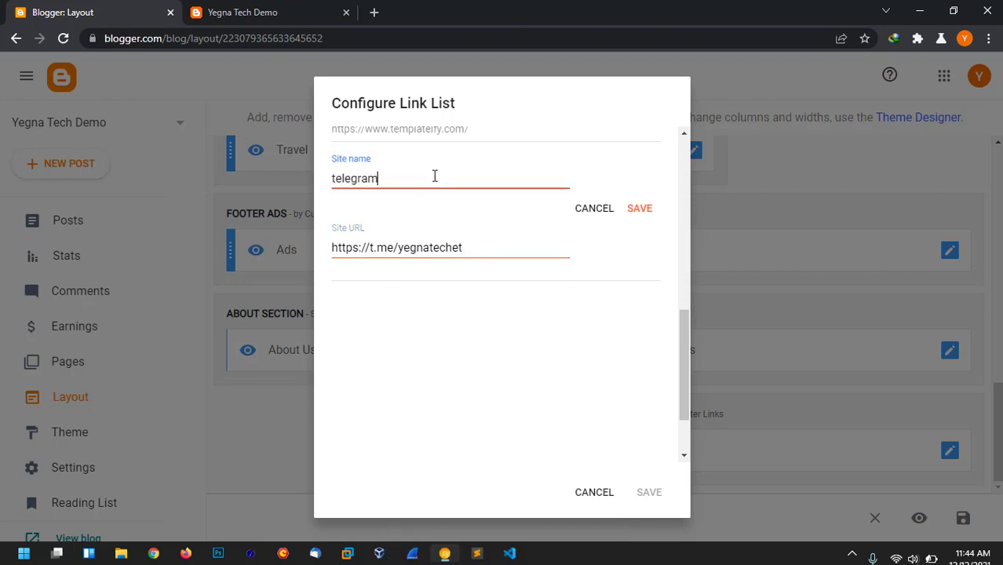
pyautogui.write('elegram')
pyautogui.click(647, 210)
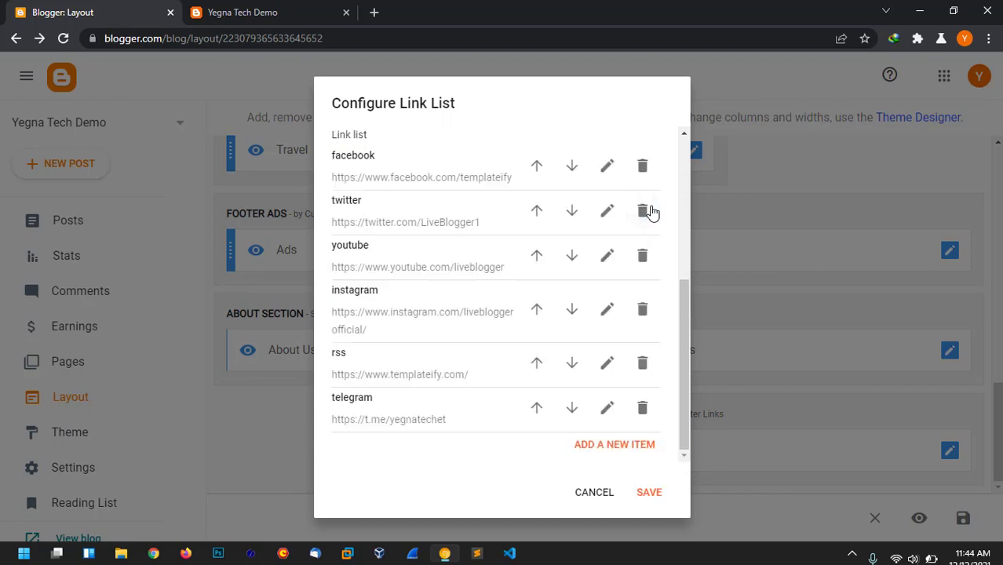
pyautogui.click(646, 492)
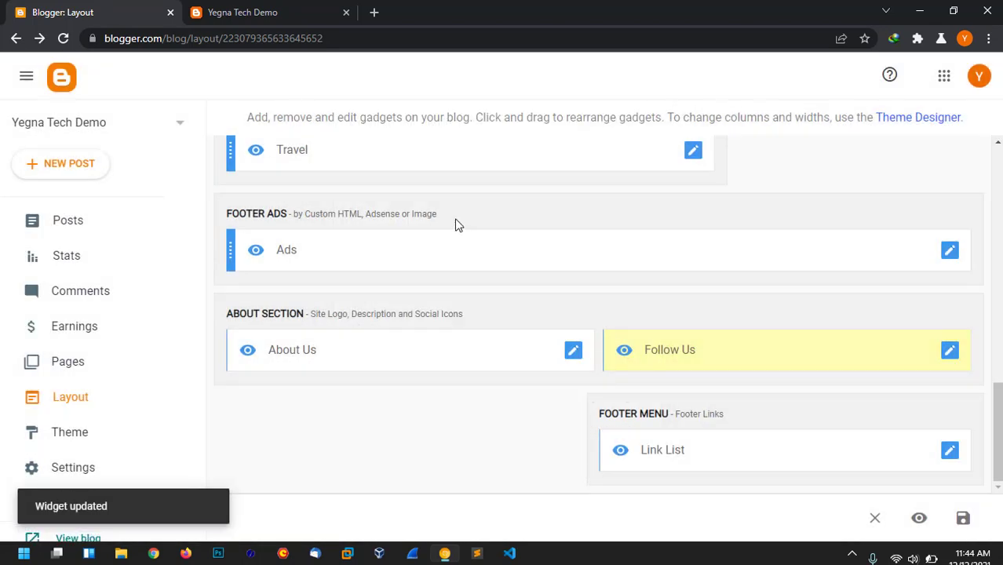
# - Reload the live blog and test the footer's Telegram icon by opening its linked channel page
pyautogui.click(281, 11)
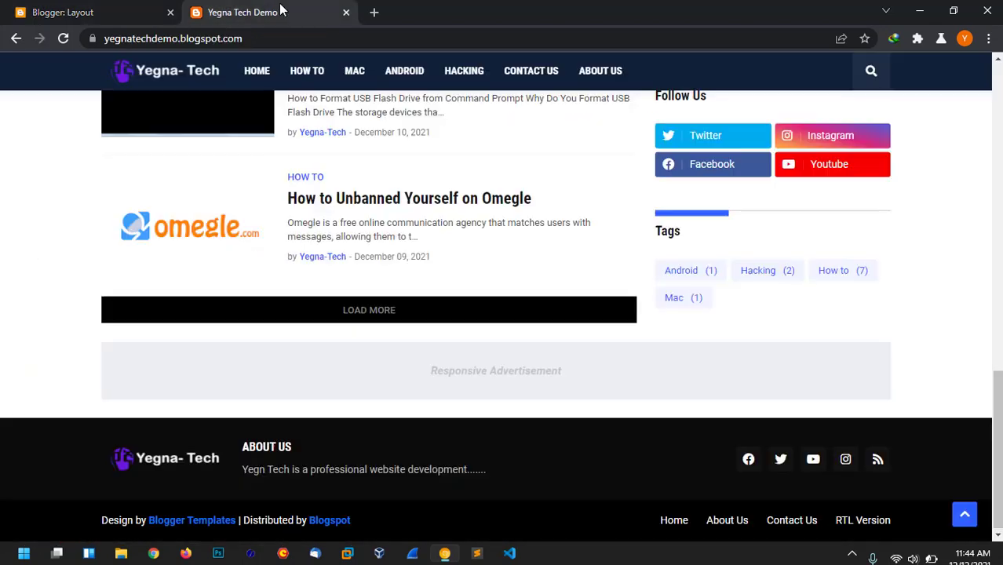
pyautogui.click(62, 38)
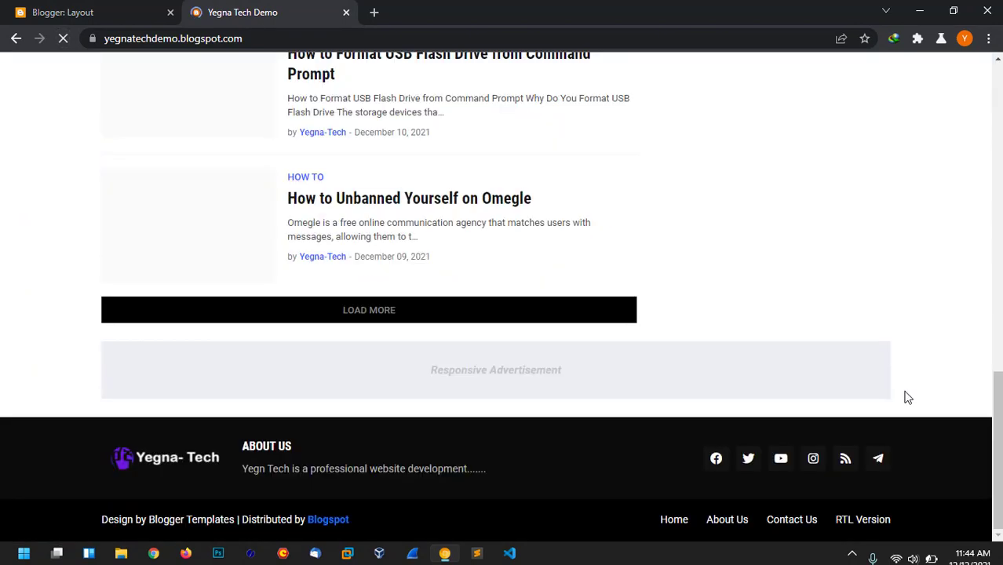
pyautogui.click(879, 464)
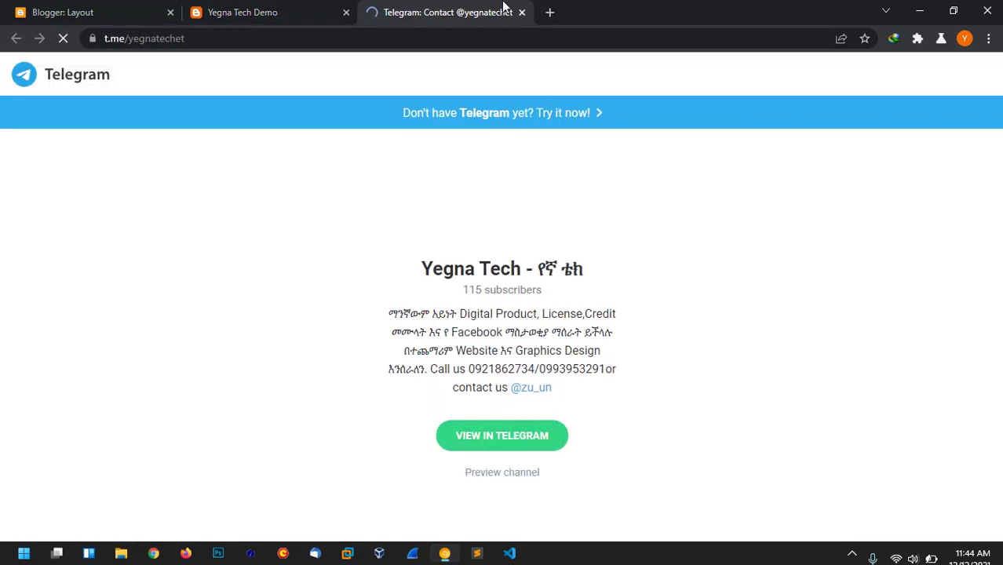
pyautogui.click(634, 167)
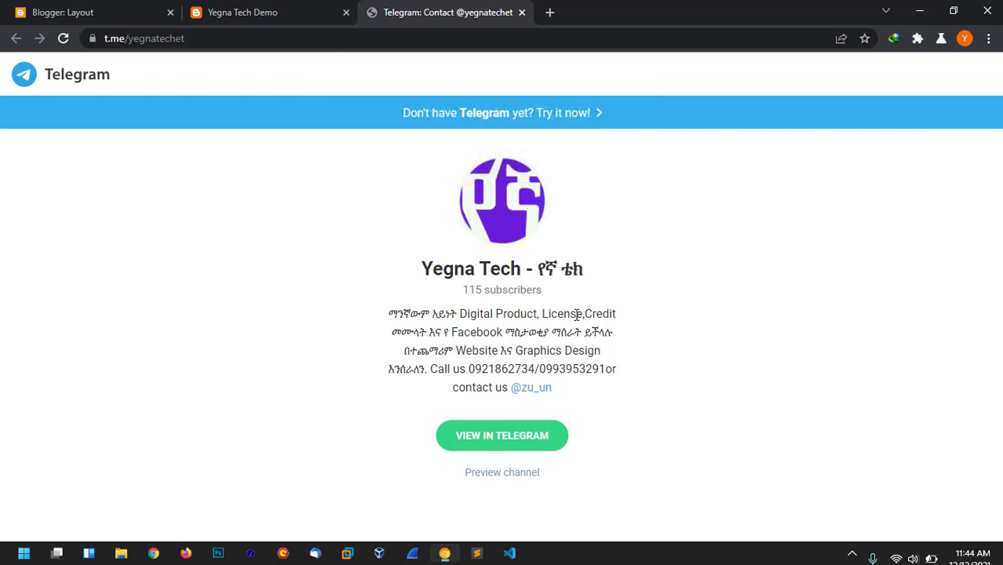
# - Close the Telegram channel page, delete the RTL Version item from the Footer Menu's Link List gadget and save the gadget
pyautogui.click(521, 13)
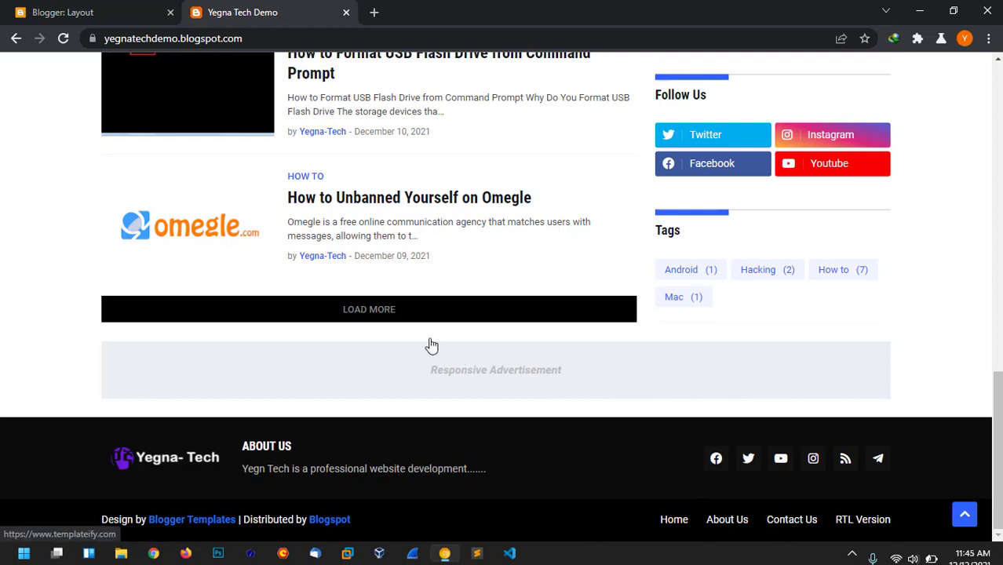
pyautogui.click(131, 10)
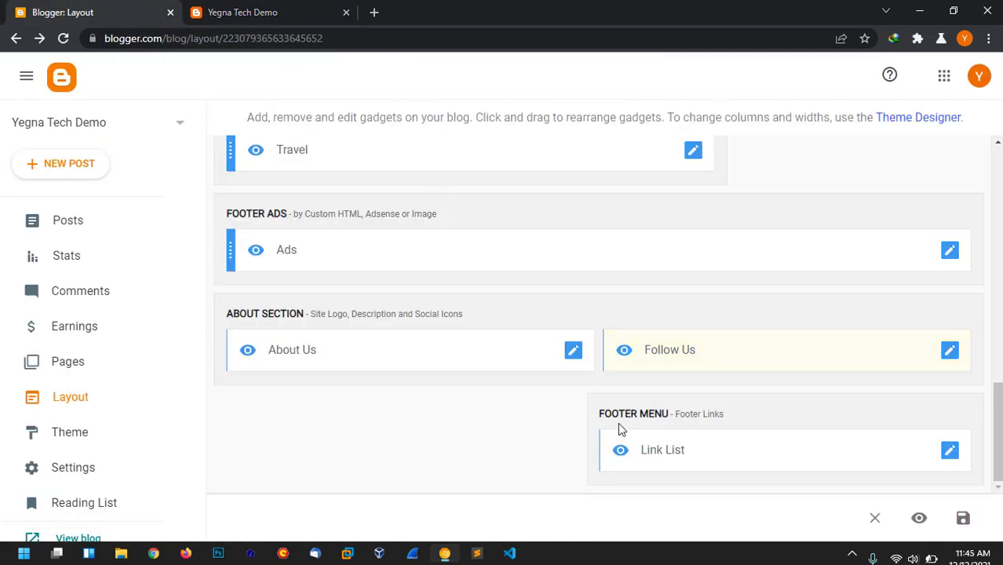
pyautogui.click(950, 451)
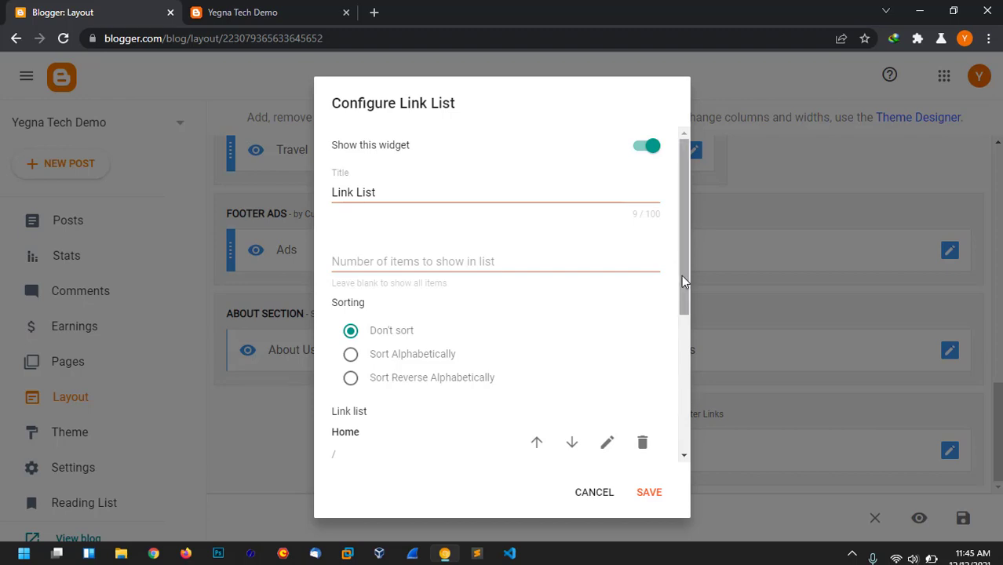
pyautogui.moveTo(683, 280); pyautogui.dragTo(697, 445)
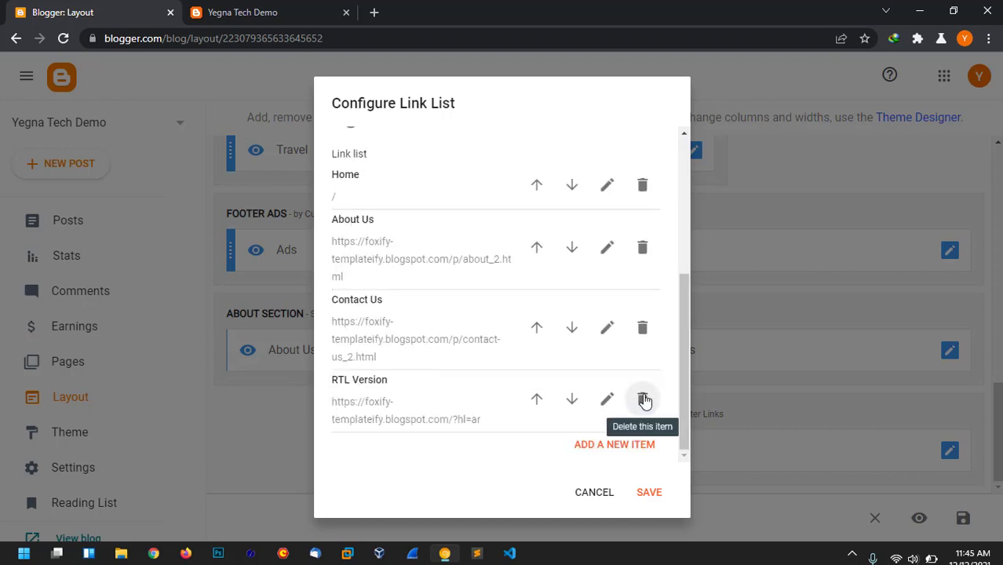
pyautogui.click(246, 8)
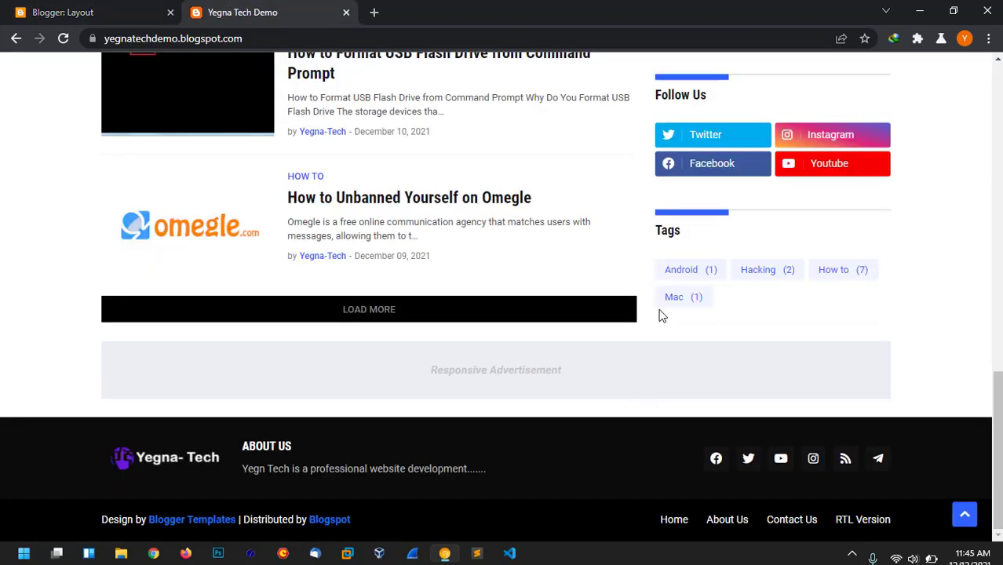
pyautogui.click(161, 10)
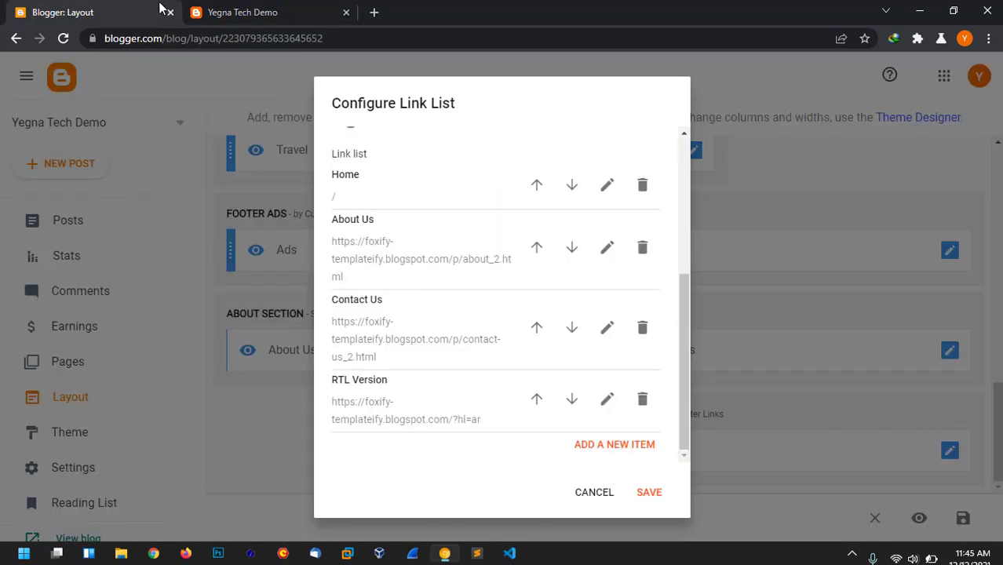
pyautogui.click(642, 399)
pyautogui.click(658, 498)
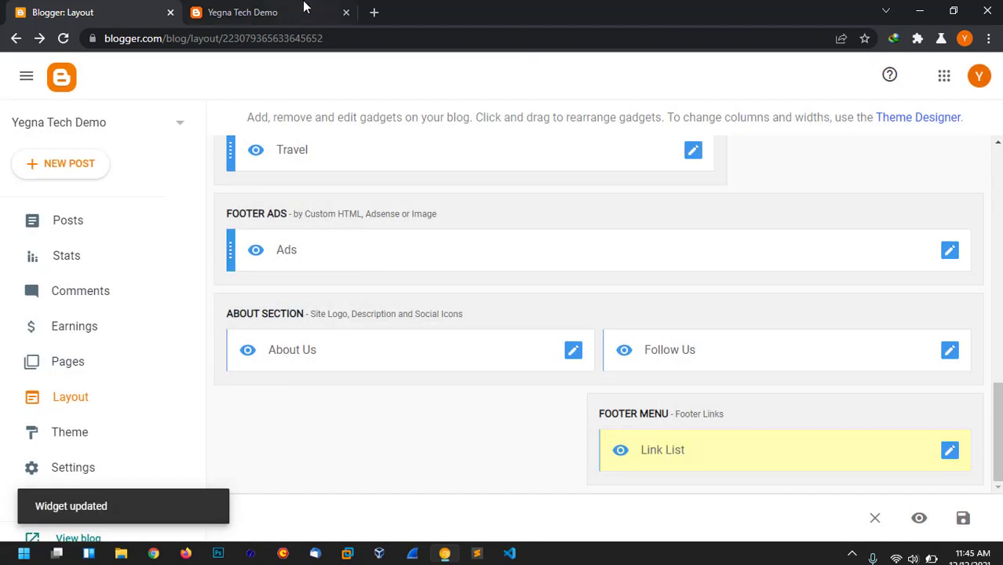
# - Reload the live blog and check the footer menu links, returning to the top of the page
pyautogui.click(305, 7)
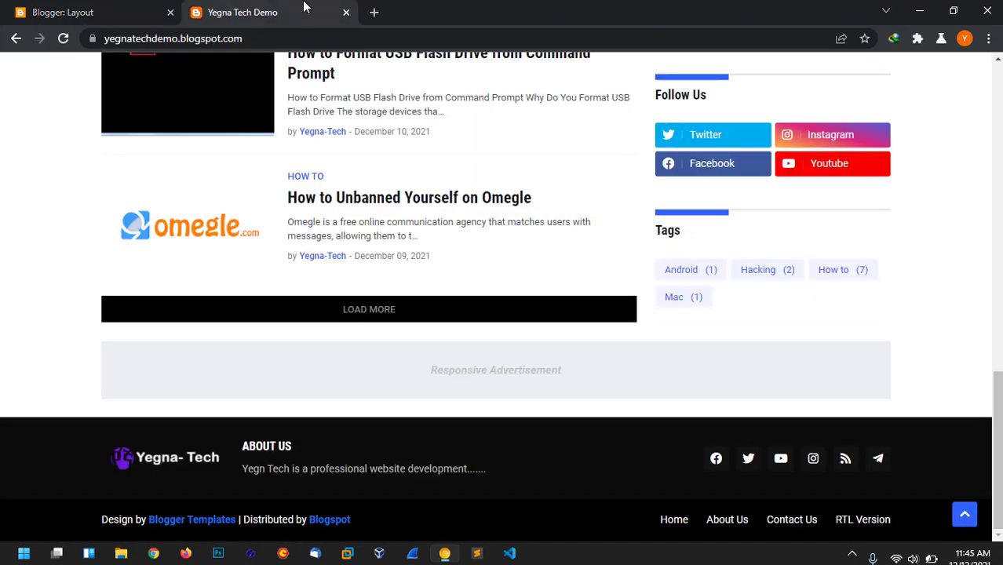
pyautogui.click(64, 37)
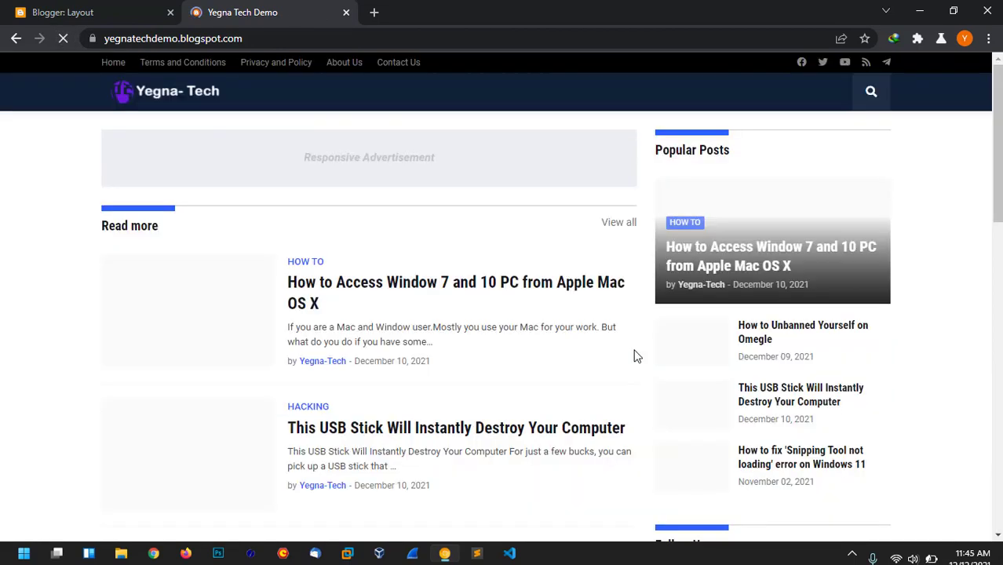
pyautogui.scroll(-15, 963, 412)
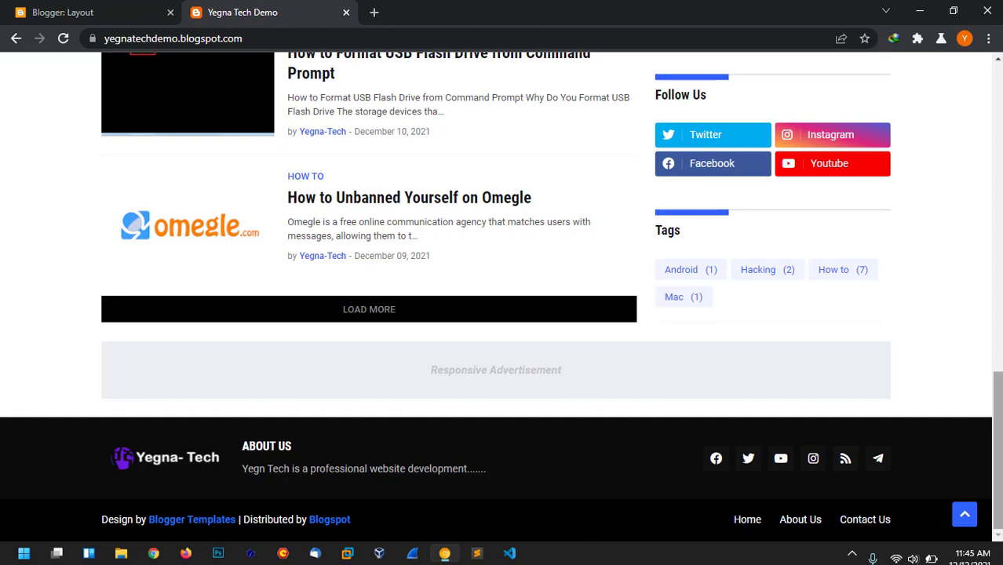
pyautogui.click(964, 514)
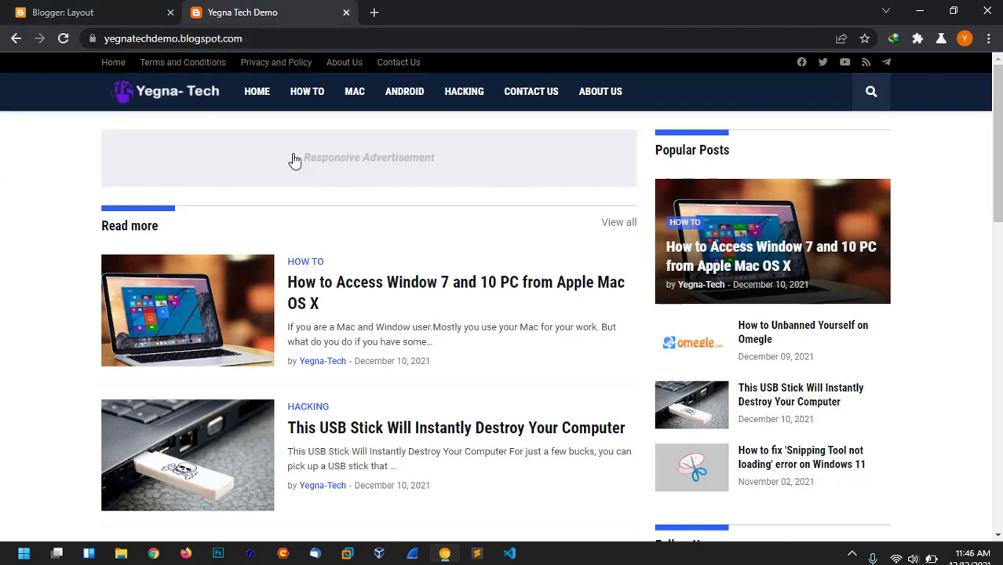
pyautogui.click(89, 10)
pyautogui.click(308, 10)
pyautogui.click(88, 9)
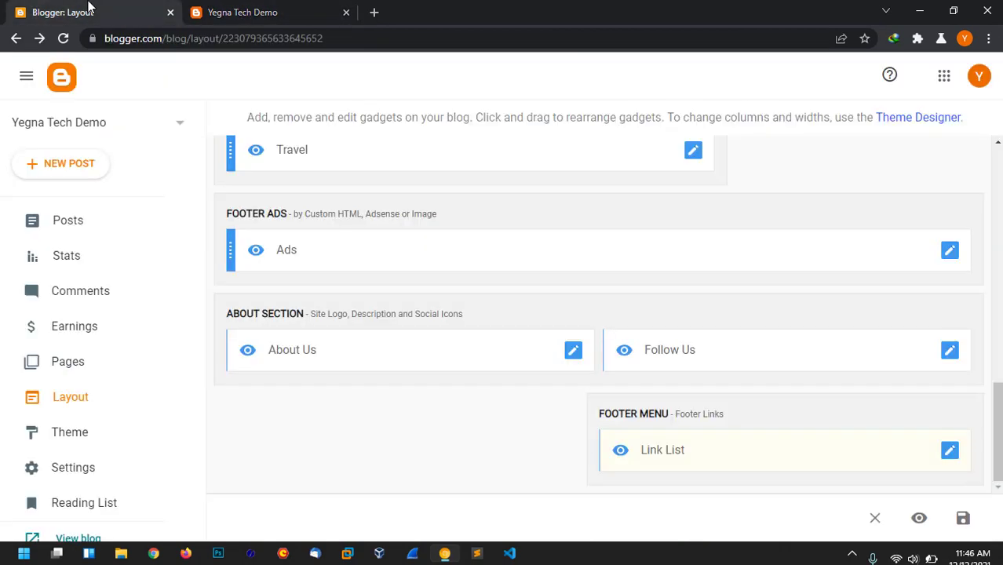
pyautogui.click(276, 10)
pyautogui.click(100, 8)
pyautogui.click(287, 9)
pyautogui.click(132, 7)
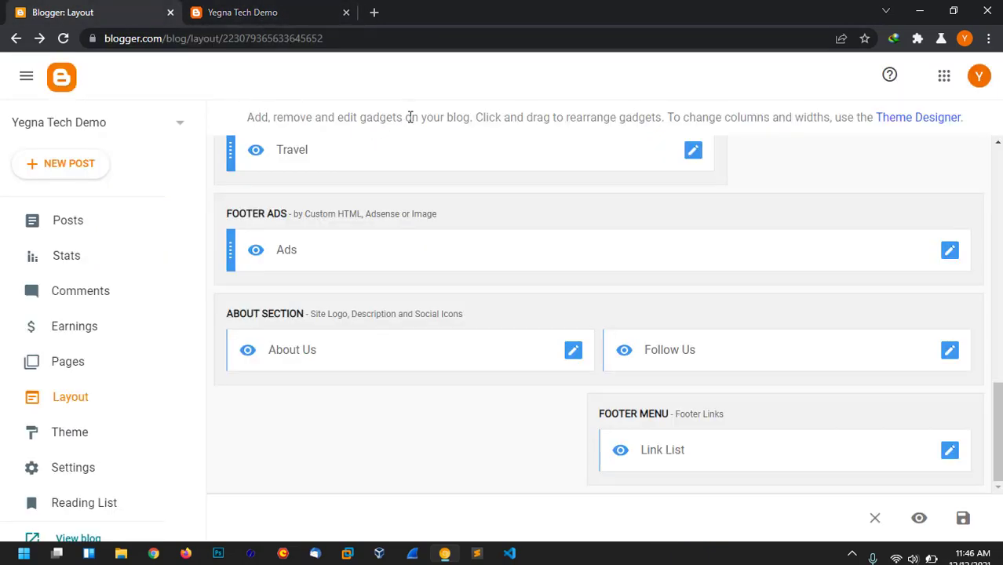
pyautogui.moveTo(409, 117); pyautogui.dragTo(471, 113)
pyautogui.click(255, 117)
pyautogui.click(471, 114)
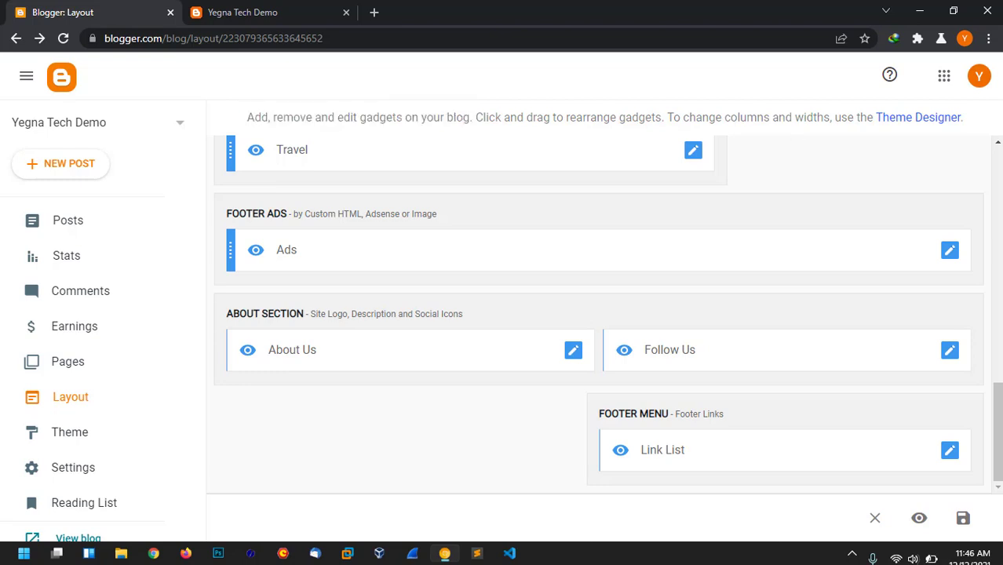